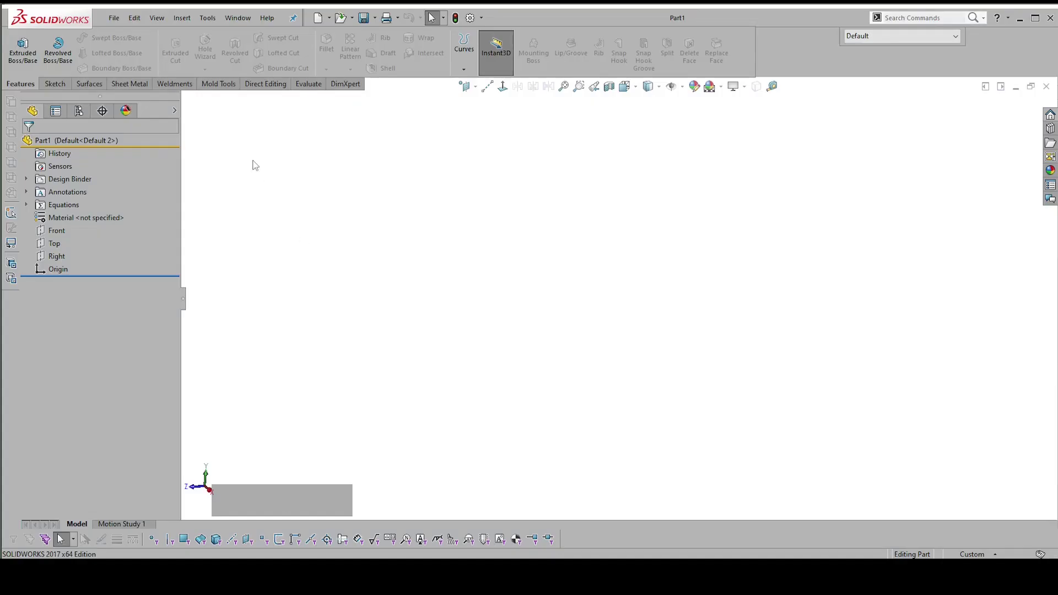
# Sketch a circle at the origin on the Front plane and dimension it to Ø50
pyautogui.click(52, 237)
pyautogui.click(77, 205)
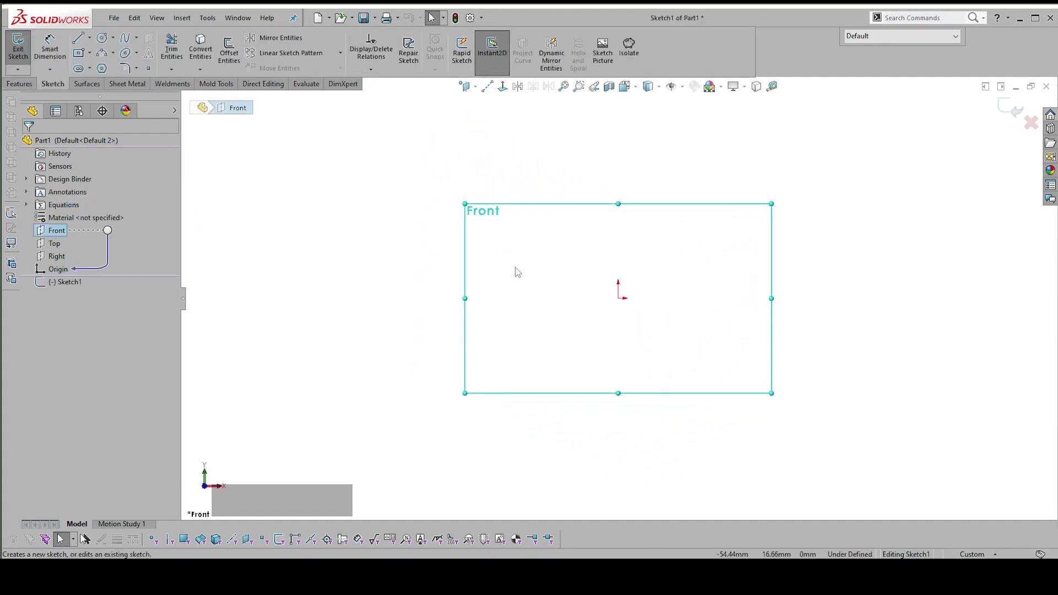
pyautogui.press('s')
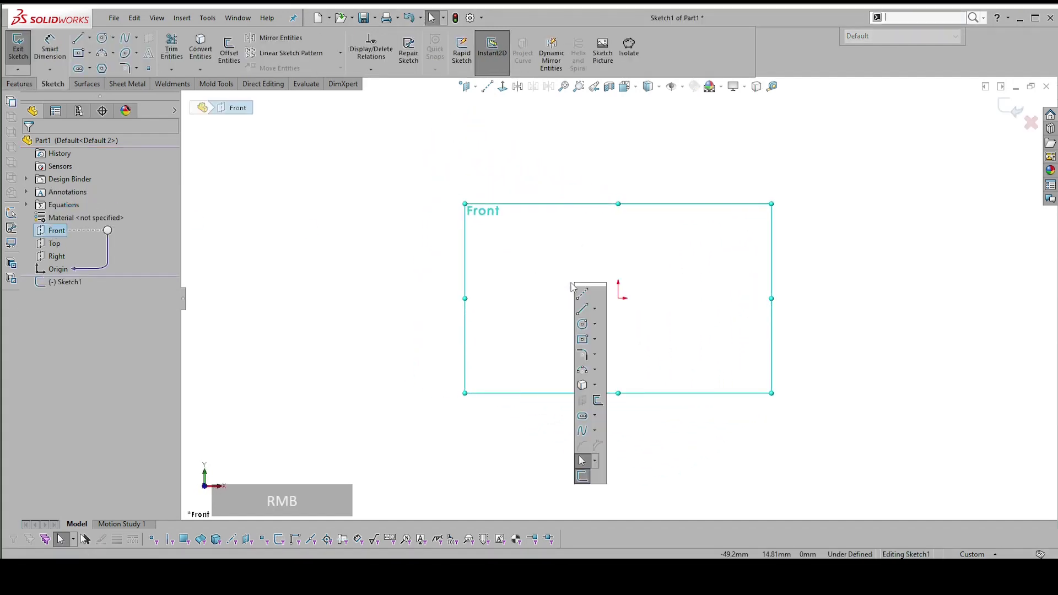
pyautogui.click(583, 325)
pyautogui.click(618, 297)
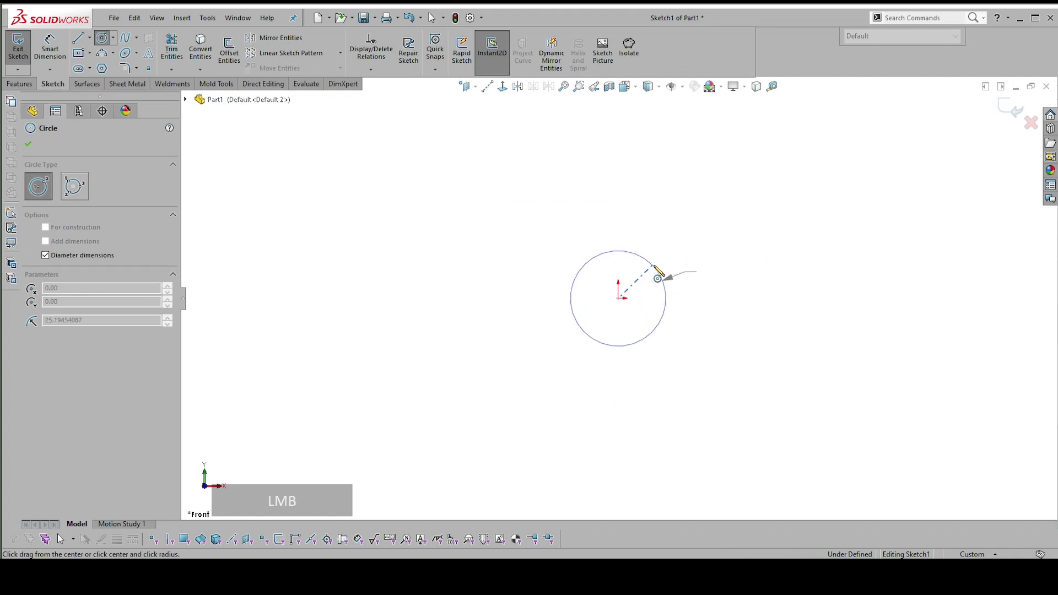
pyautogui.click(657, 274)
pyautogui.moveTo(657, 274); pyautogui.dragTo(678, 244, button='right')
pyautogui.click(657, 268)
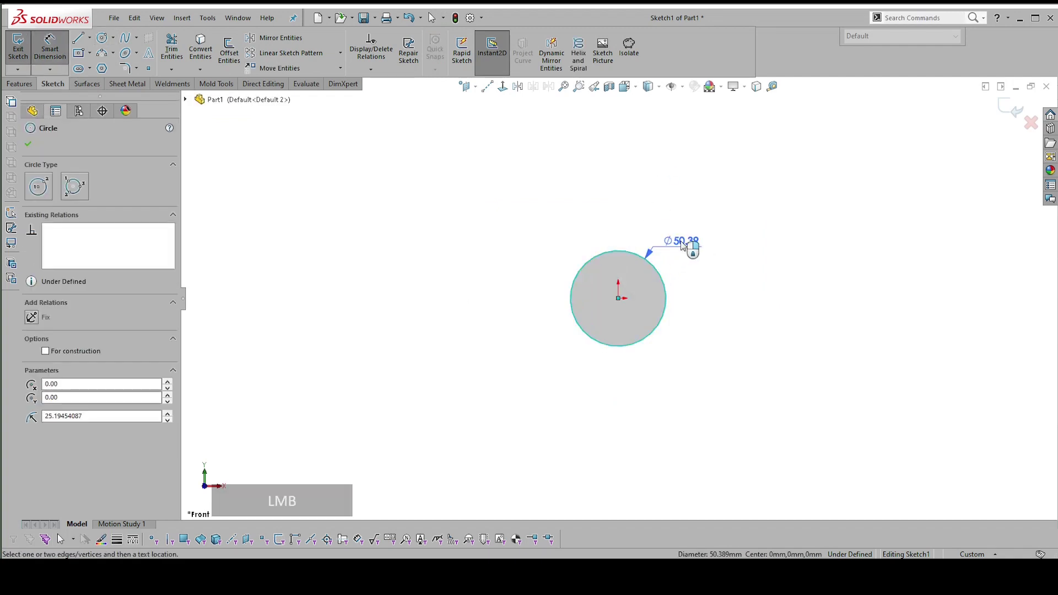
pyautogui.click(682, 246)
pyautogui.write('50')
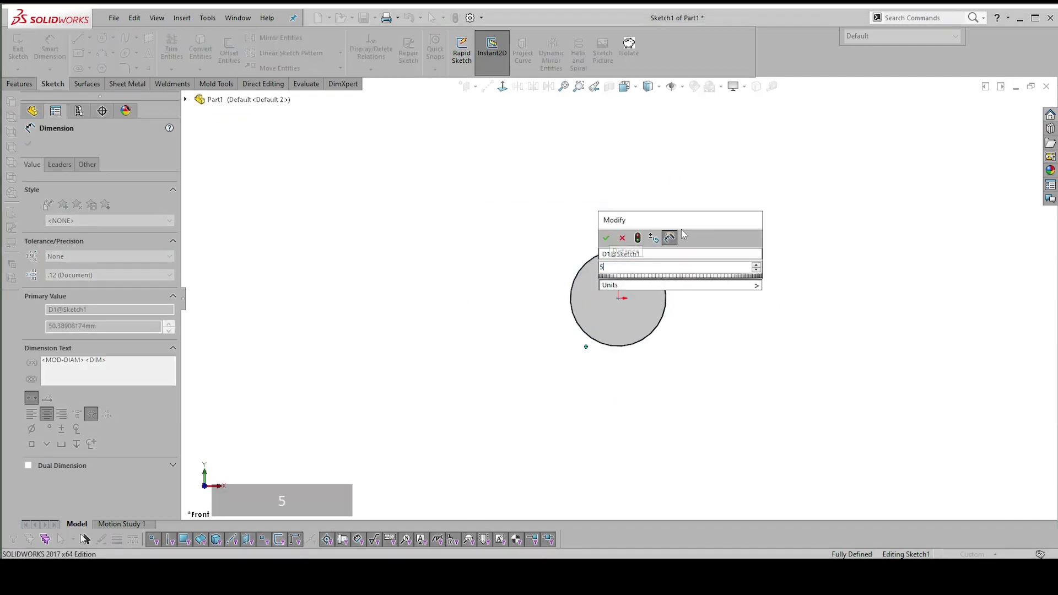
pyautogui.press('Return')
# Exit the sketch and drag the circle out into the Boss-Extrude1 cylinder
pyautogui.rightClick(684, 231)
pyautogui.click(944, 206)
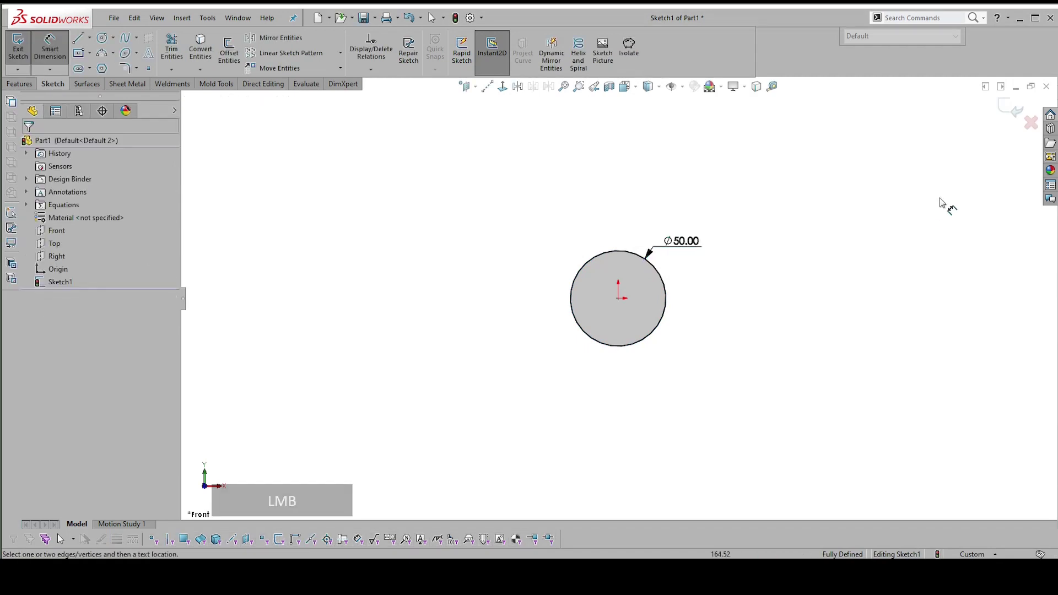
pyautogui.click(1015, 110)
pyautogui.click(816, 255)
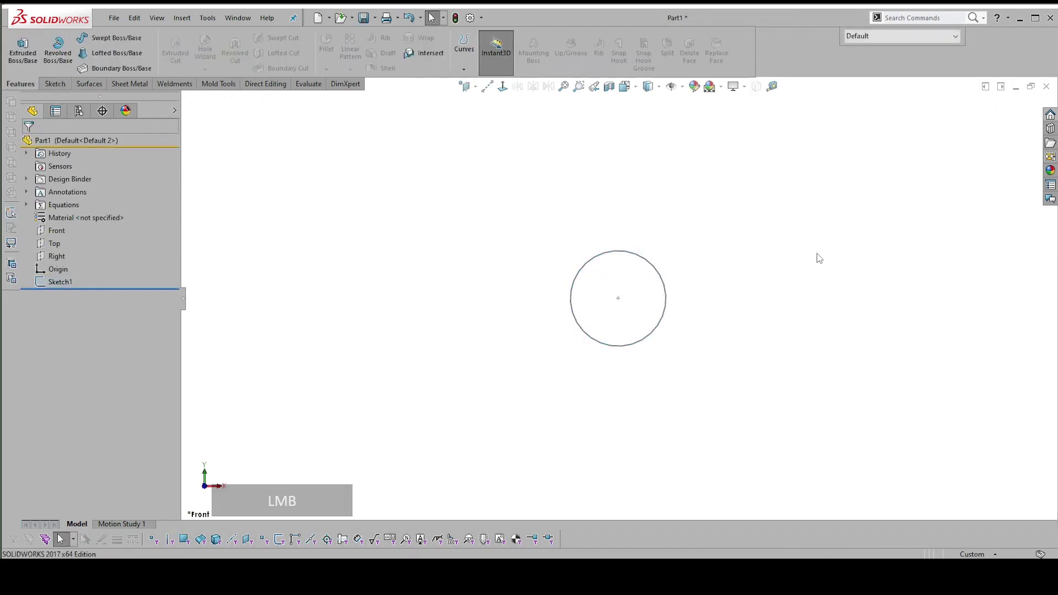
pyautogui.moveTo(871, 198)
pyautogui.mouseDown(button='middle')
pyautogui.moveTo(710, 264)
pyautogui.moveTo(832, 290)
pyautogui.moveTo(791, 288)
pyautogui.mouseUp(button='middle')
pyautogui.click(776, 280)
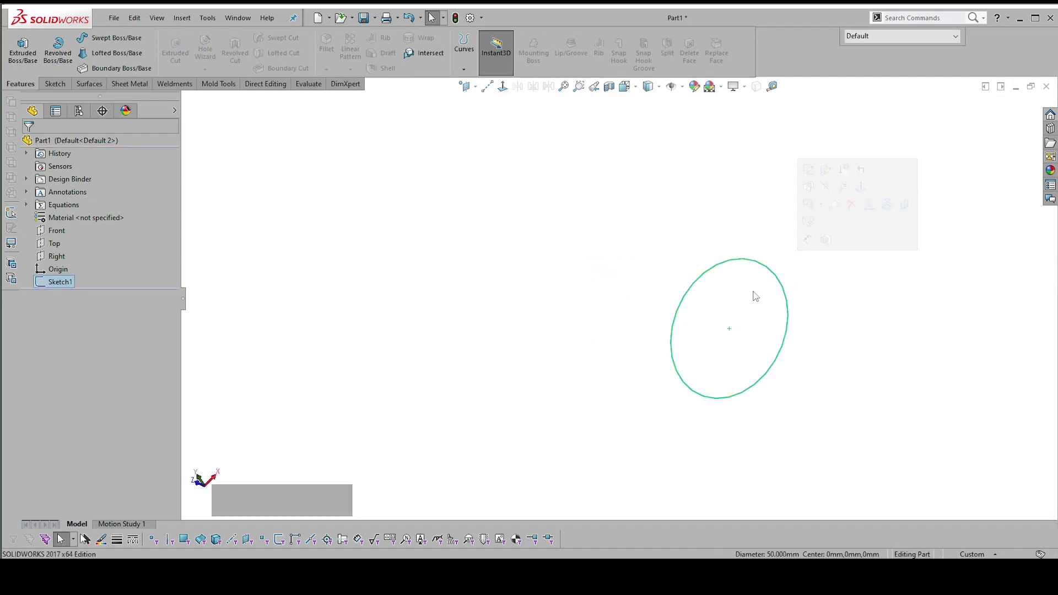
pyautogui.moveTo(756, 268); pyautogui.dragTo(656, 258)
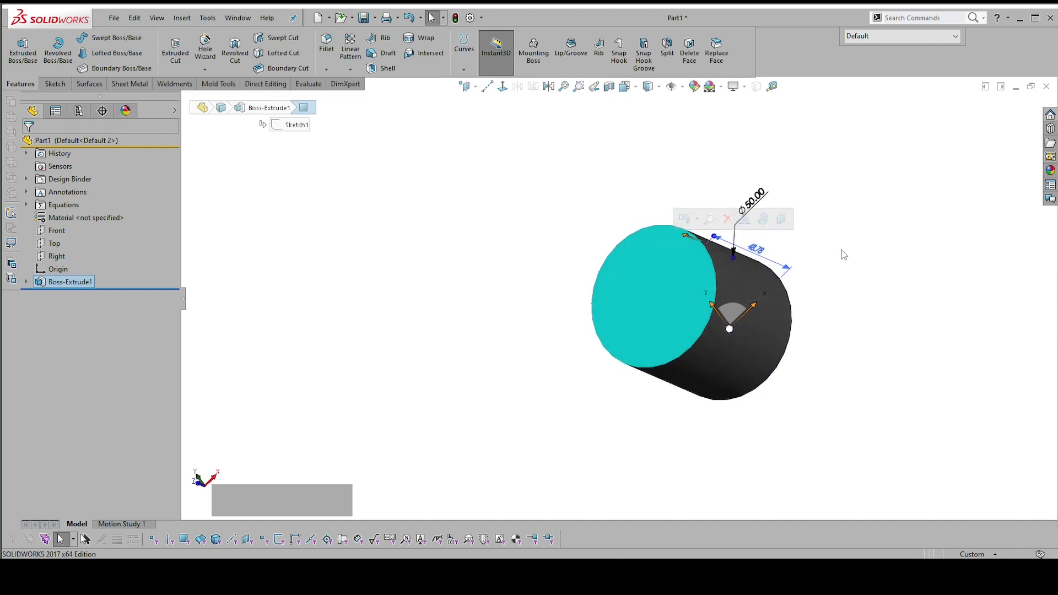
pyautogui.press('Escape')
pyautogui.click(852, 270)
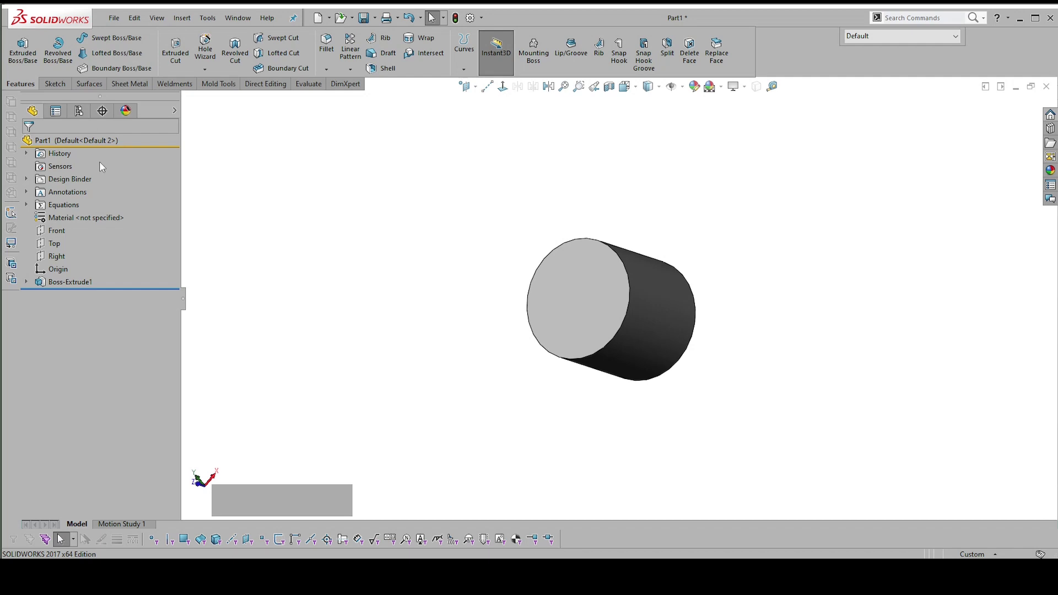
# Change Sketch1's Ø50 diameter under Boss-Extrude1 to 60
pyautogui.click(26, 282)
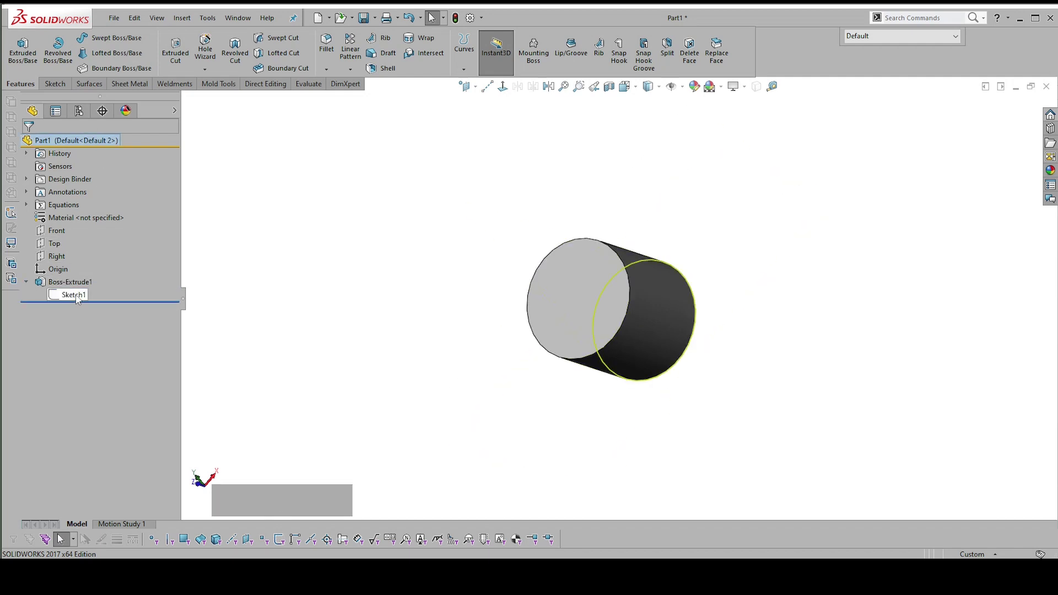
pyautogui.moveTo(75, 298)
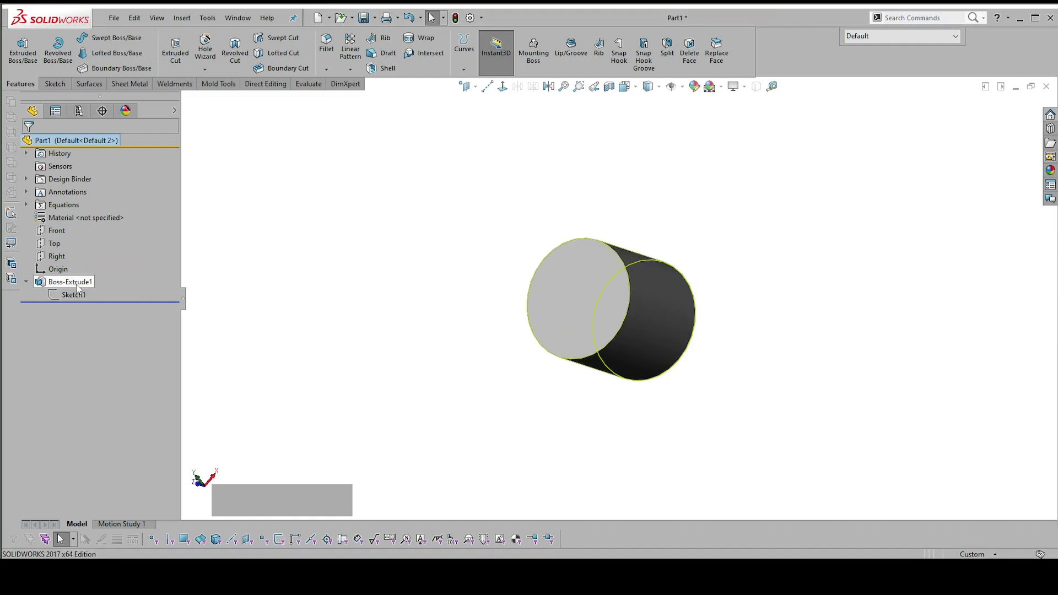
pyautogui.click(73, 294)
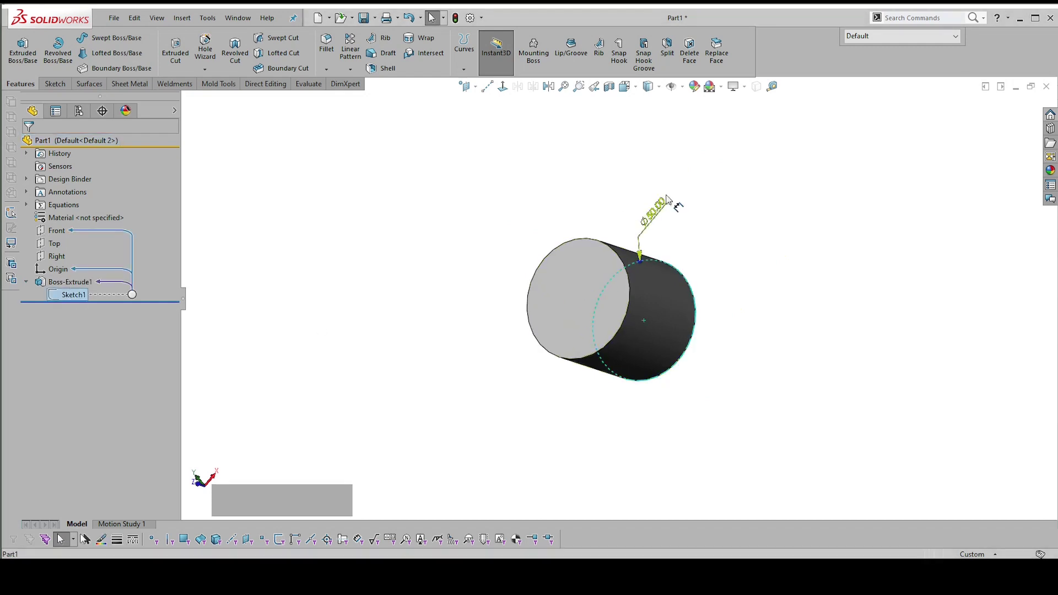
pyautogui.click(660, 211)
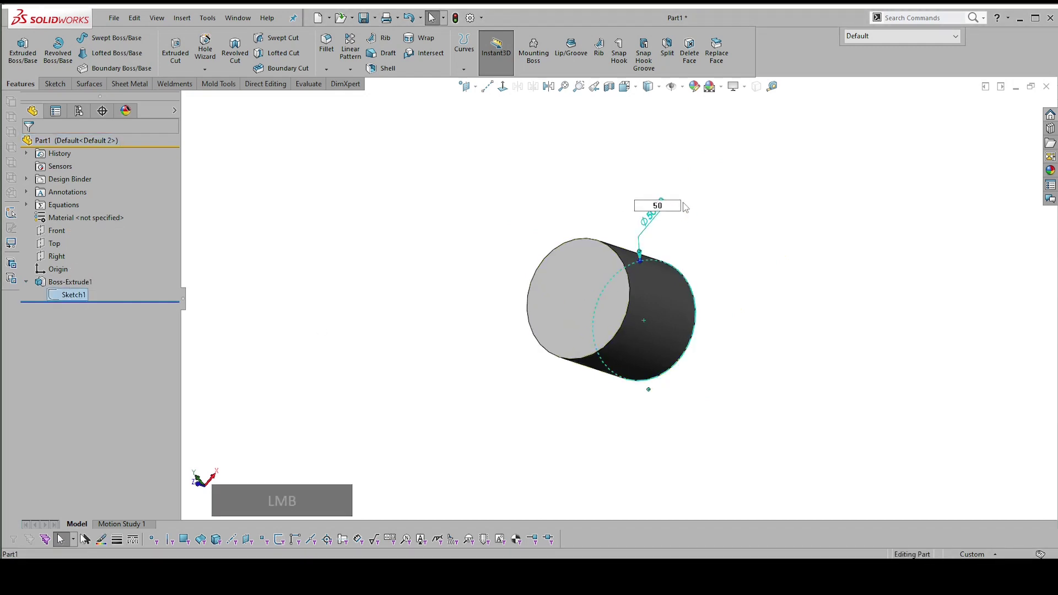
pyautogui.press('BackSpace')
pyautogui.press('BackSpace')
pyautogui.write('60')
pyautogui.press('Return')
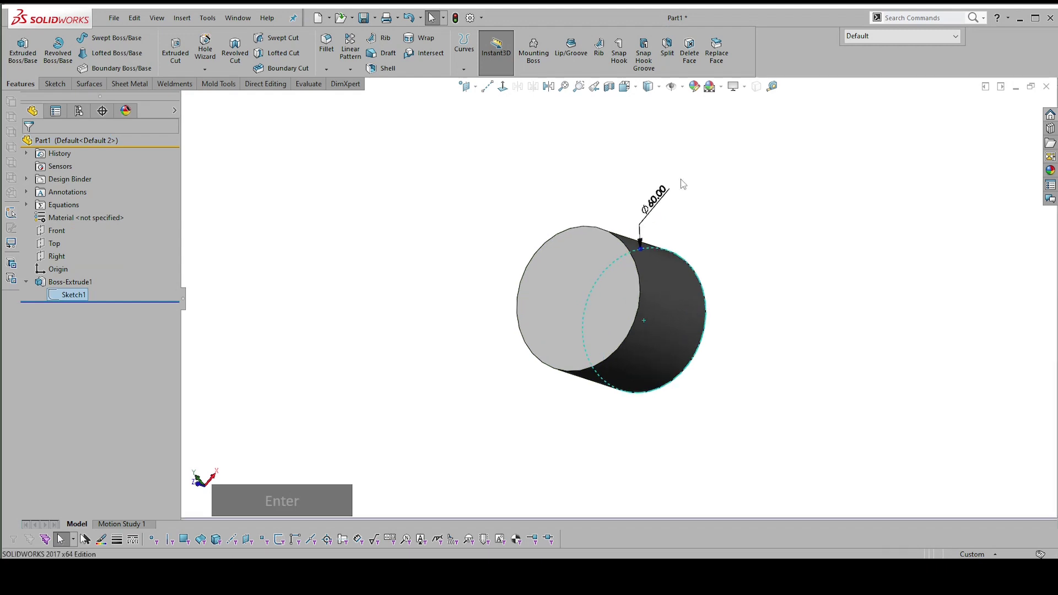
pyautogui.click(721, 216)
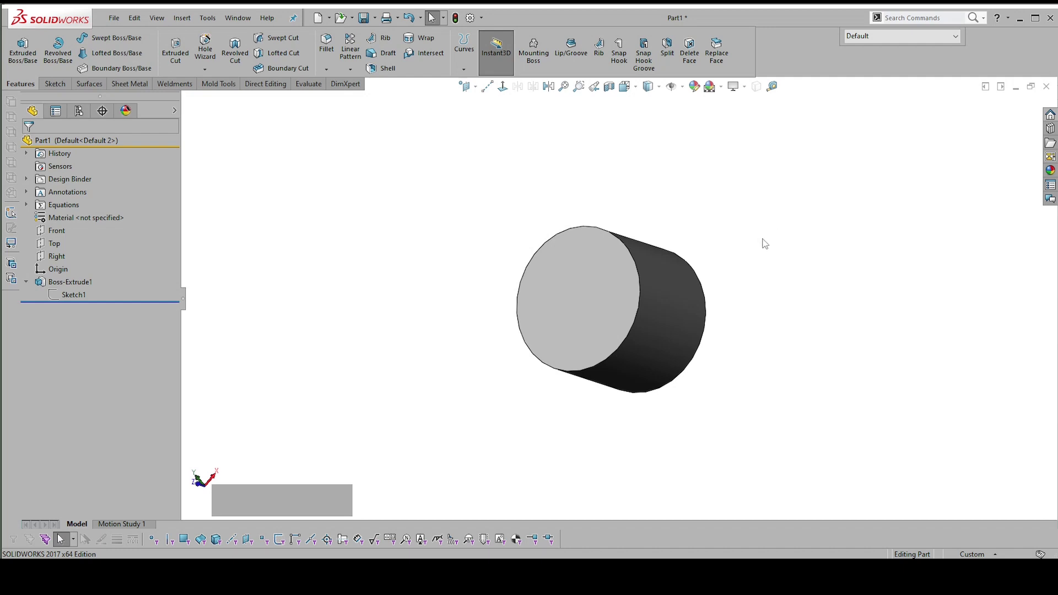
# Reselect Sketch1 to check its references and the new Ø60 dimension
pyautogui.click(72, 296)
pyautogui.click(491, 273)
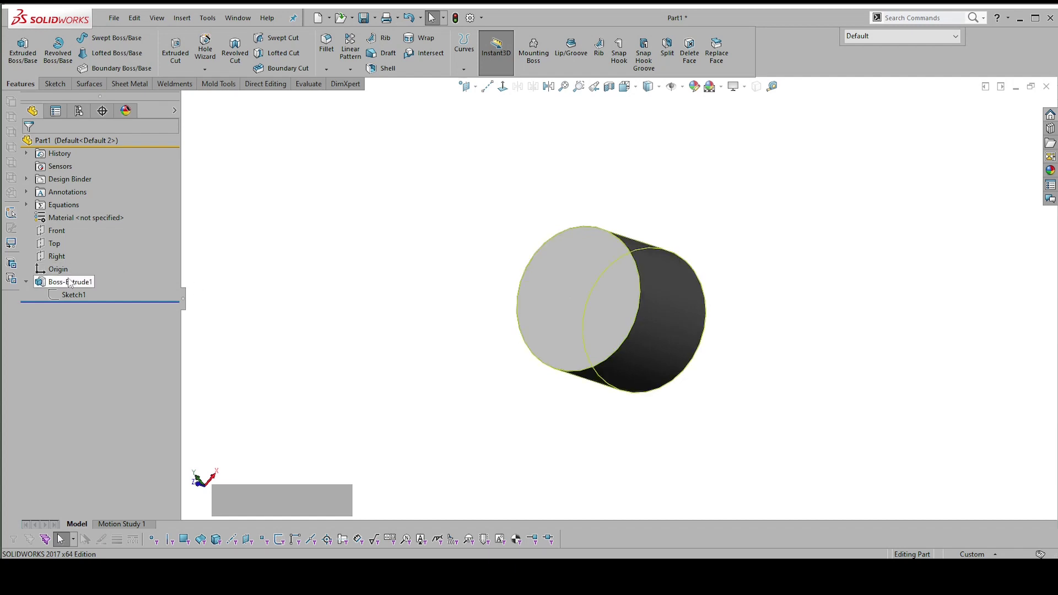
pyautogui.click(75, 297)
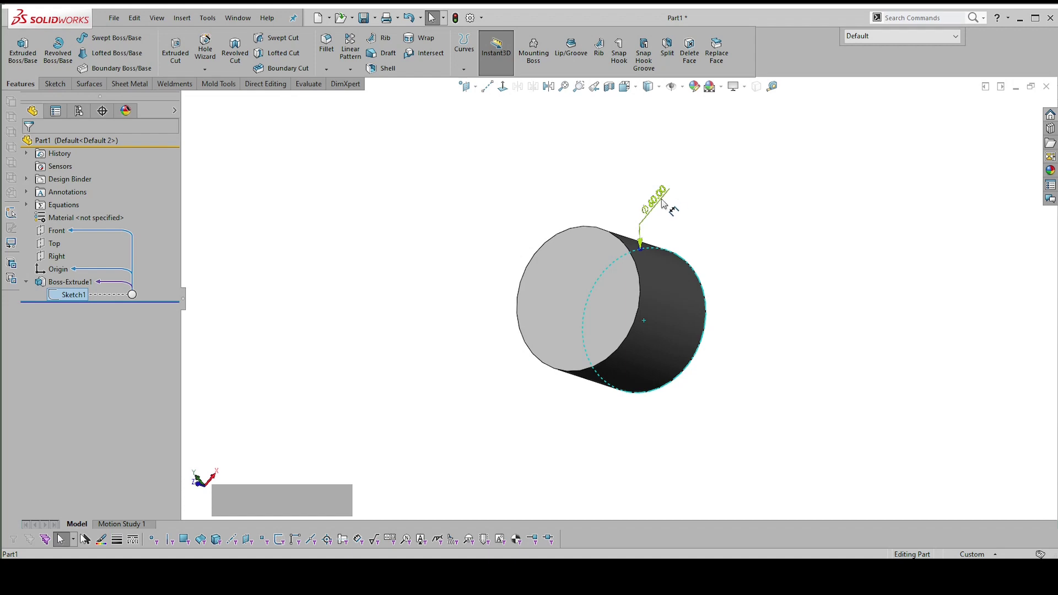
pyautogui.click(690, 213)
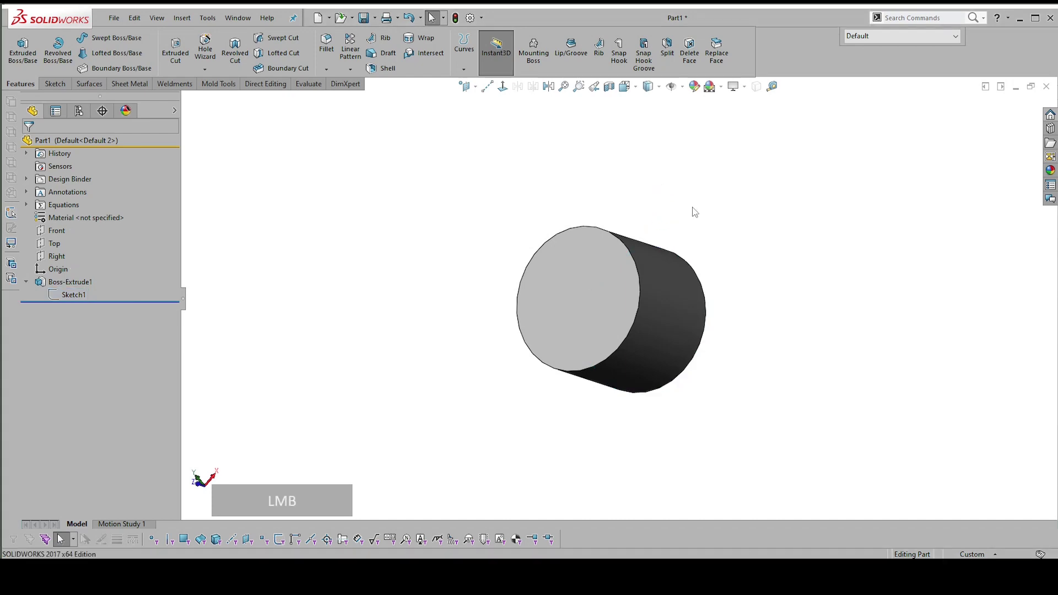
# Minimize SOLIDWORKS and show Rhino's Standard toolbar with Student.3dm in view
pyautogui.click(1019, 21)
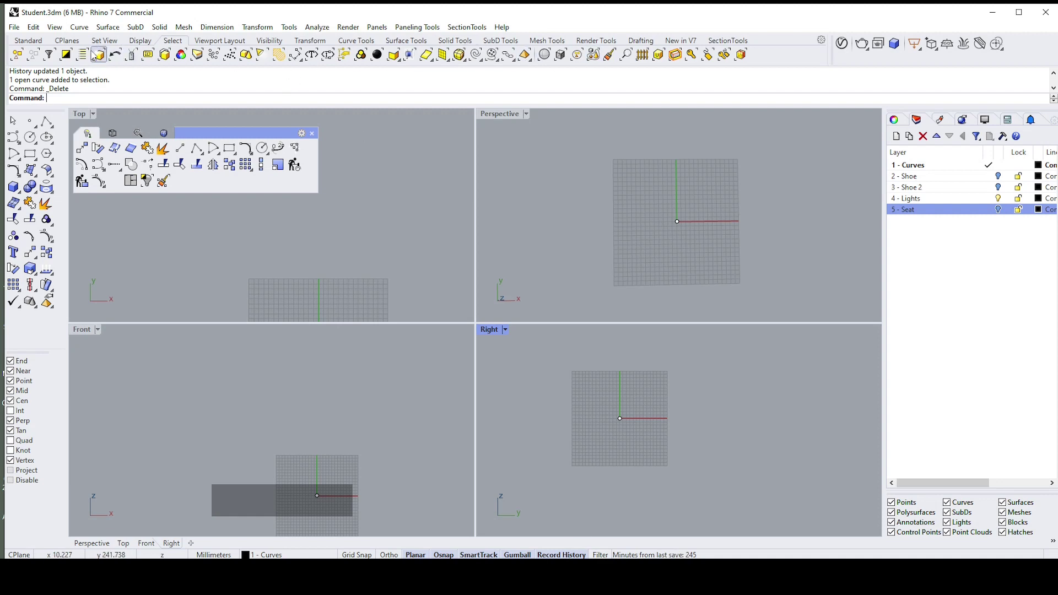
pyautogui.click(28, 40)
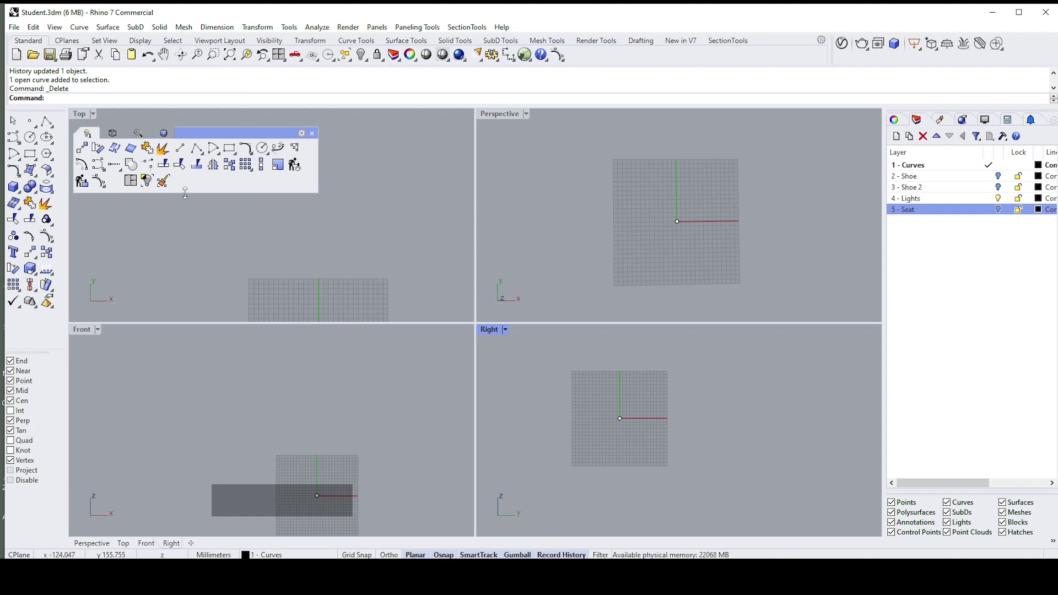
# Draw a line from the origin and drag its end point upward
pyautogui.click(180, 148)
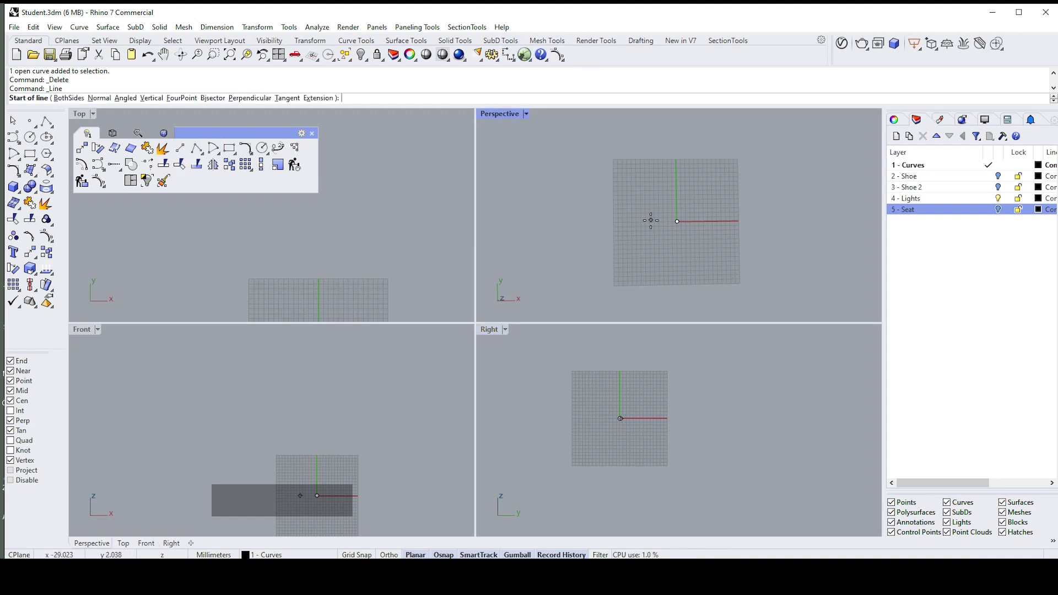
pyautogui.click(683, 222)
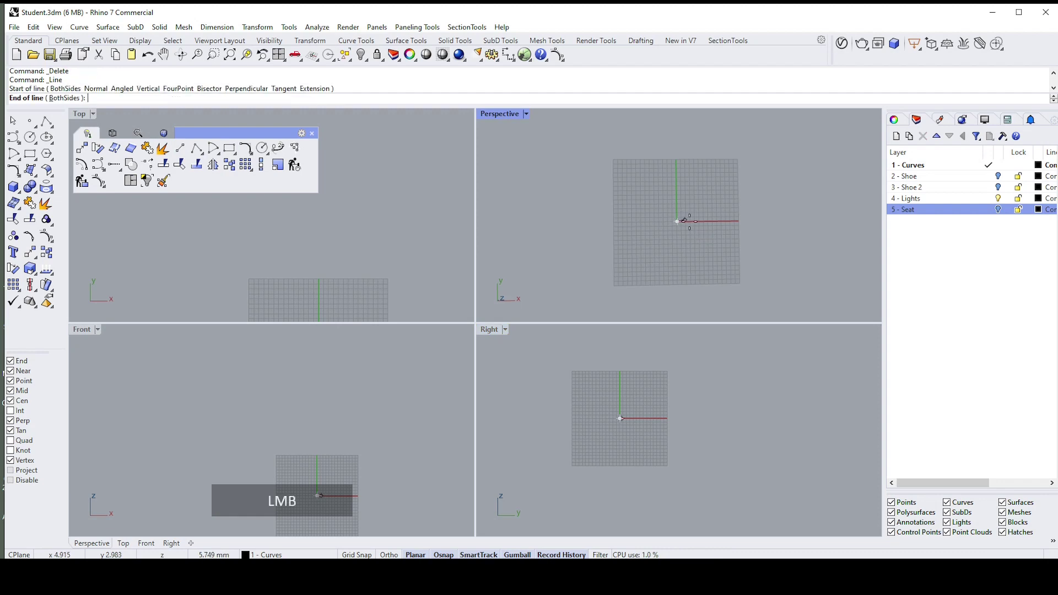
pyautogui.click(763, 220)
pyautogui.click(746, 222)
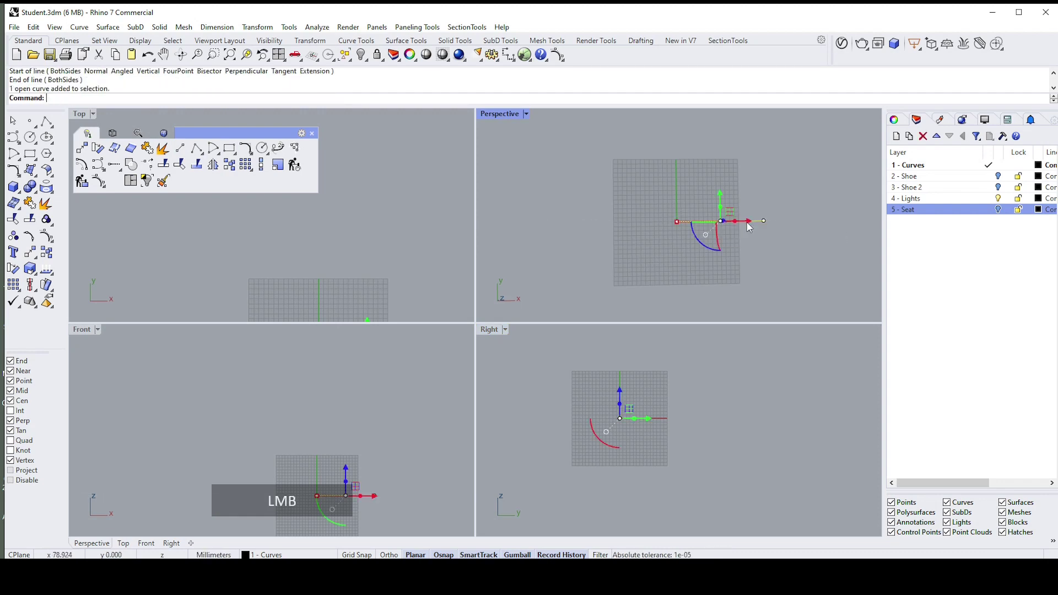
pyautogui.scroll(2, 361, 251)
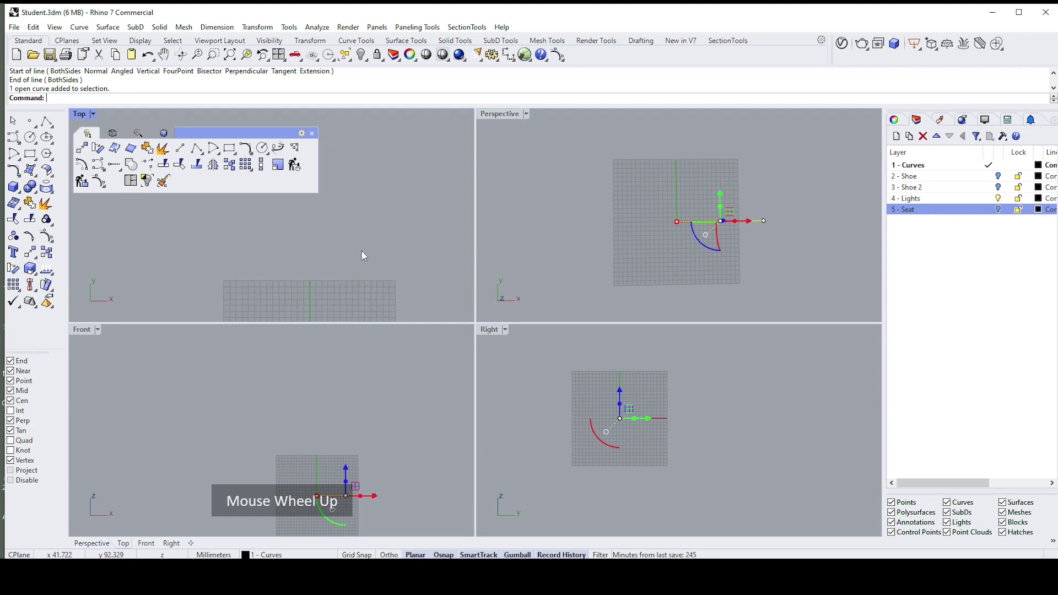
pyautogui.scroll(-2, 358, 249)
pyautogui.scroll(3, 387, 285)
pyautogui.moveTo(371, 270); pyautogui.dragTo(381, 231)
pyautogui.press('Escape')
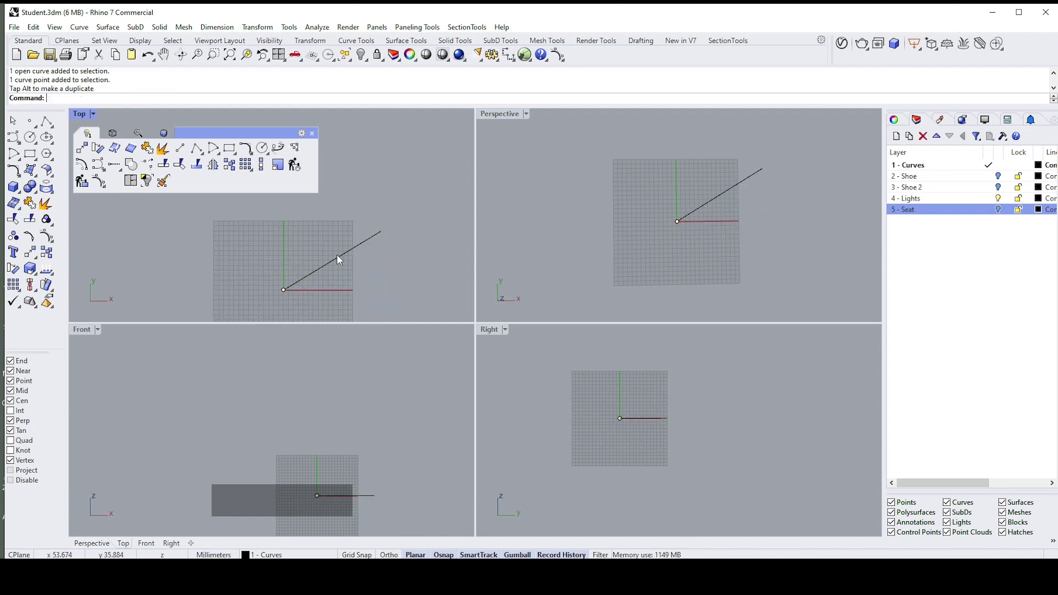
# Extrude the line into a flat surface and select the surface
pyautogui.click(336, 255)
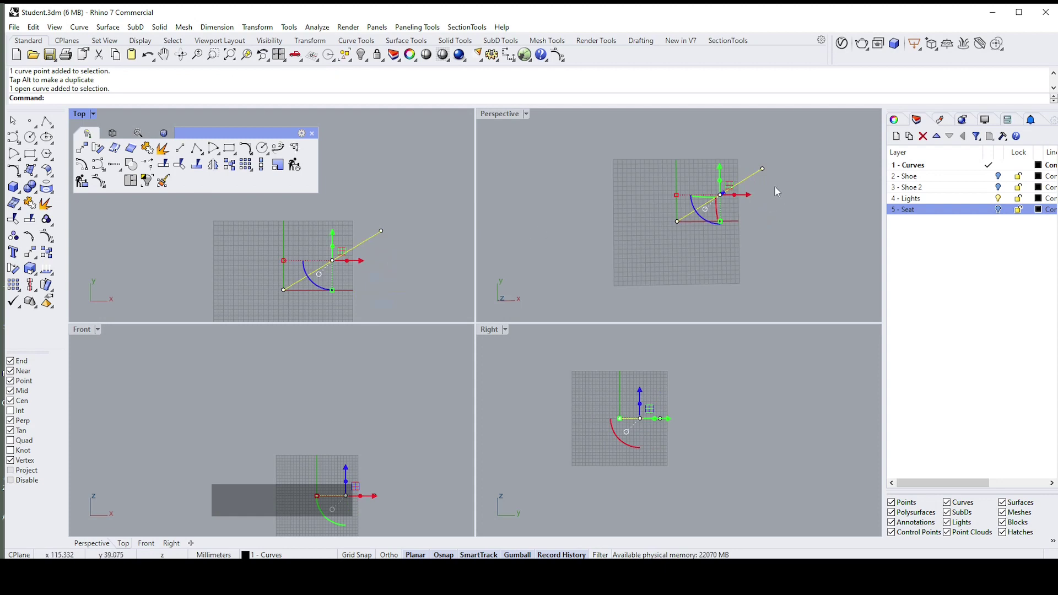
pyautogui.scroll(4, 723, 196)
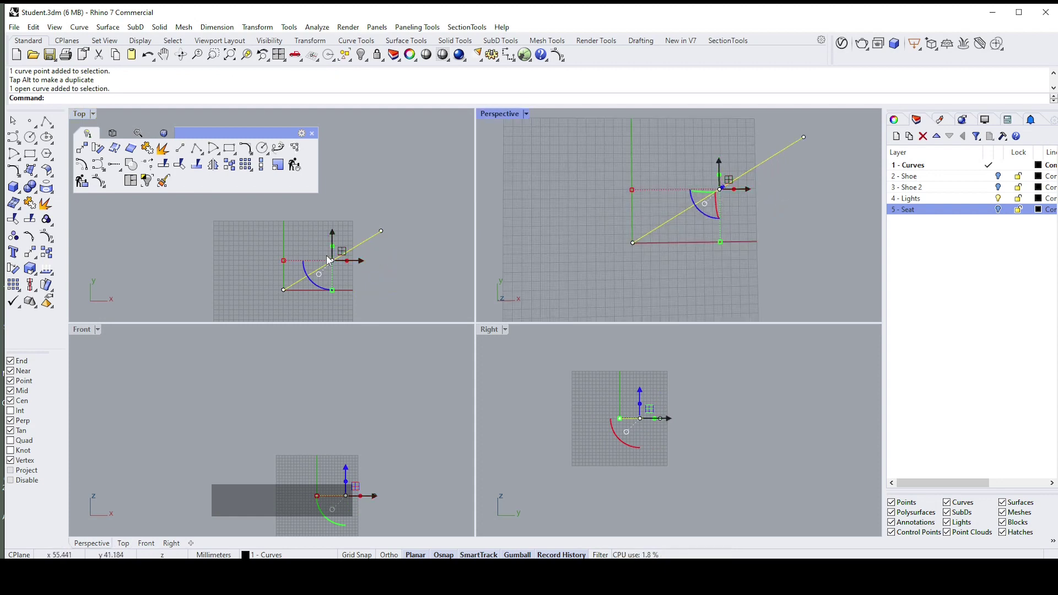
pyautogui.moveTo(334, 248)
pyautogui.mouseDown()
pyautogui.moveTo(334, 169)
pyautogui.moveTo(333, 249)
pyautogui.mouseUp()
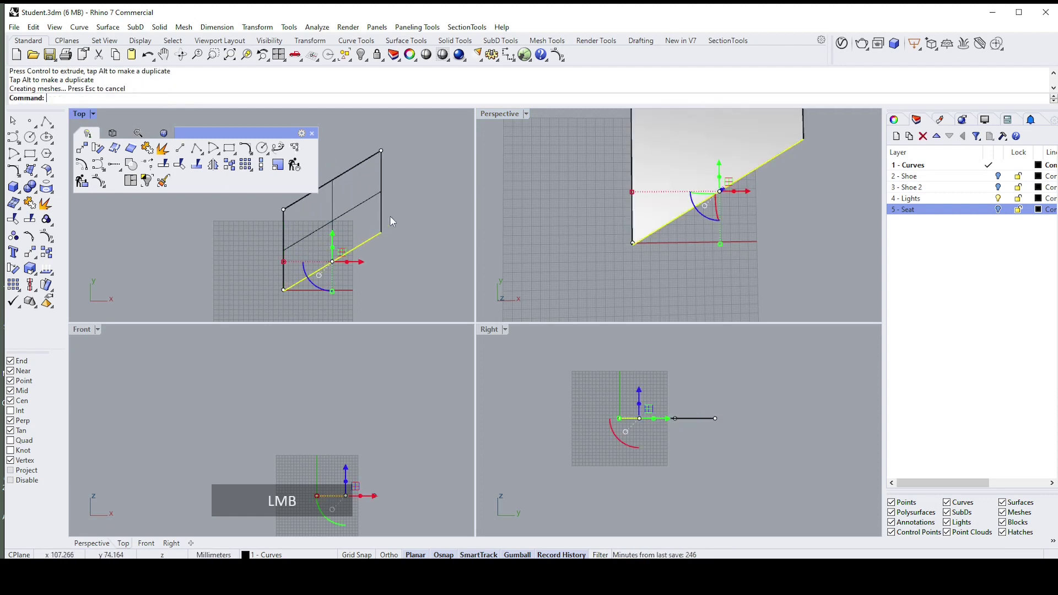
pyautogui.click(407, 196)
pyautogui.click(348, 198)
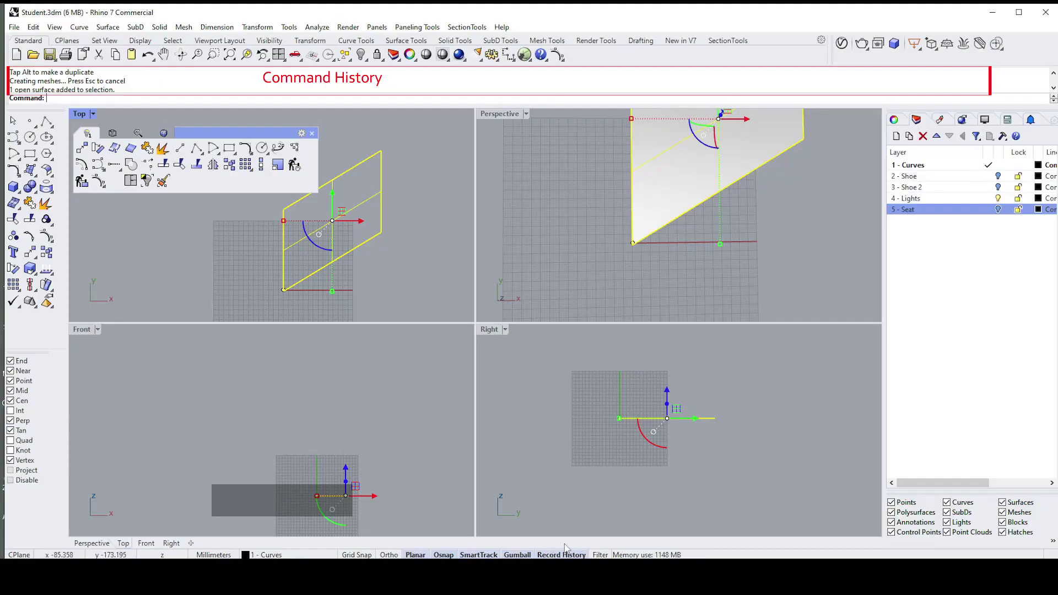
# Delete the seat surface
pyautogui.scroll(-4, 712, 256)
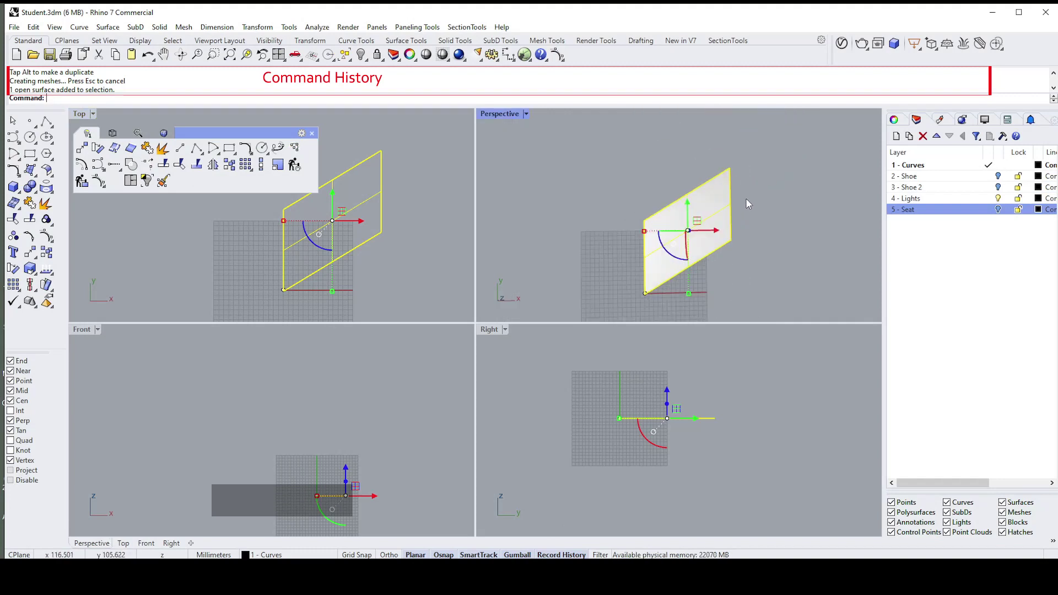
pyautogui.press('Delete')
pyautogui.press('Delete')
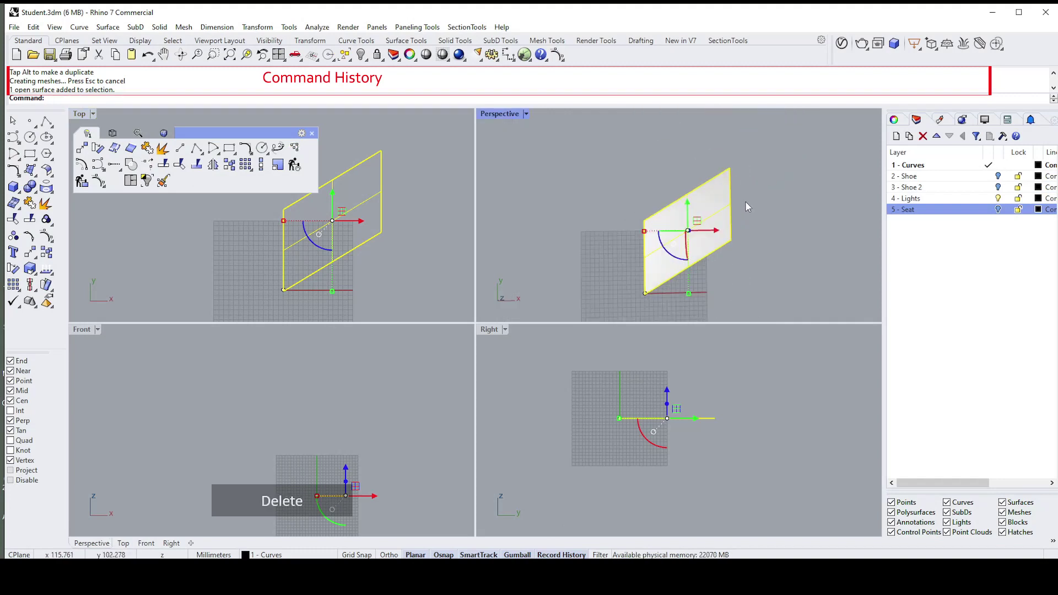
pyautogui.click(723, 226)
pyautogui.press('Delete')
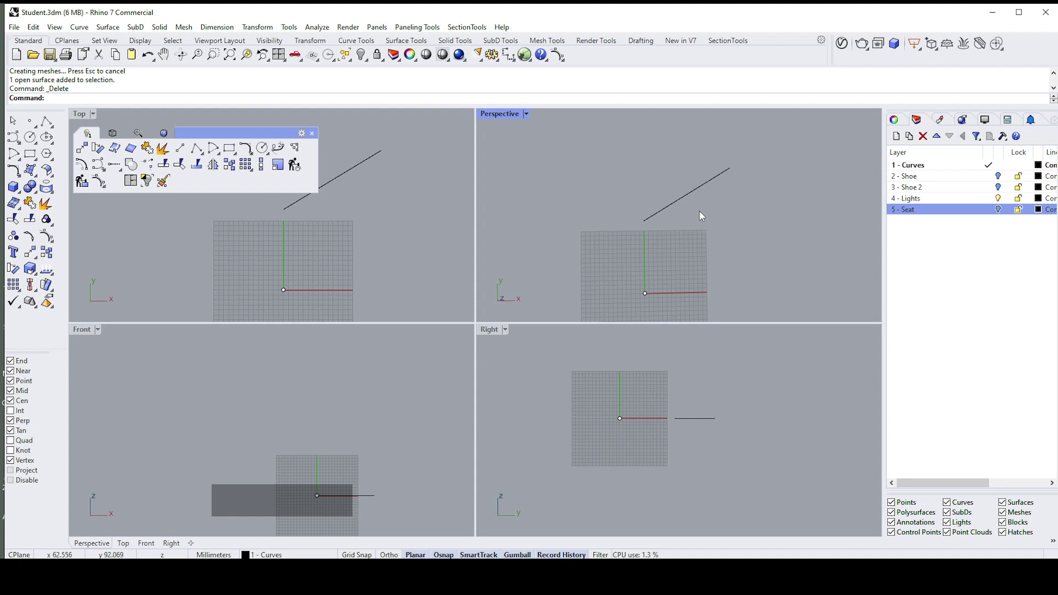
# Delete the diagonal line, browse the Curve menu, then activate the Top viewport
pyautogui.click(687, 206)
pyautogui.press('Delete')
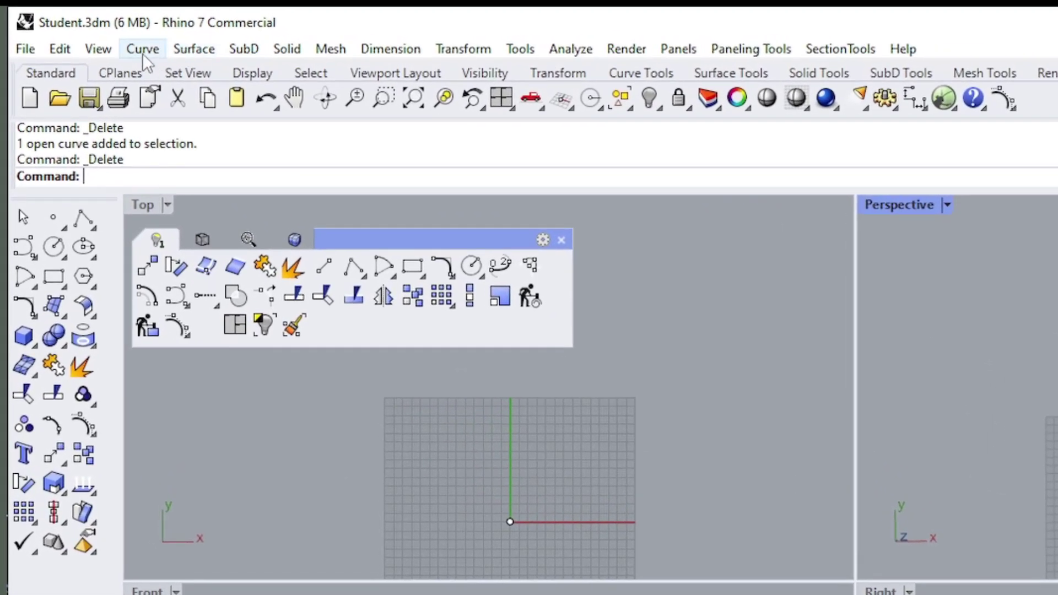
pyautogui.click(144, 53)
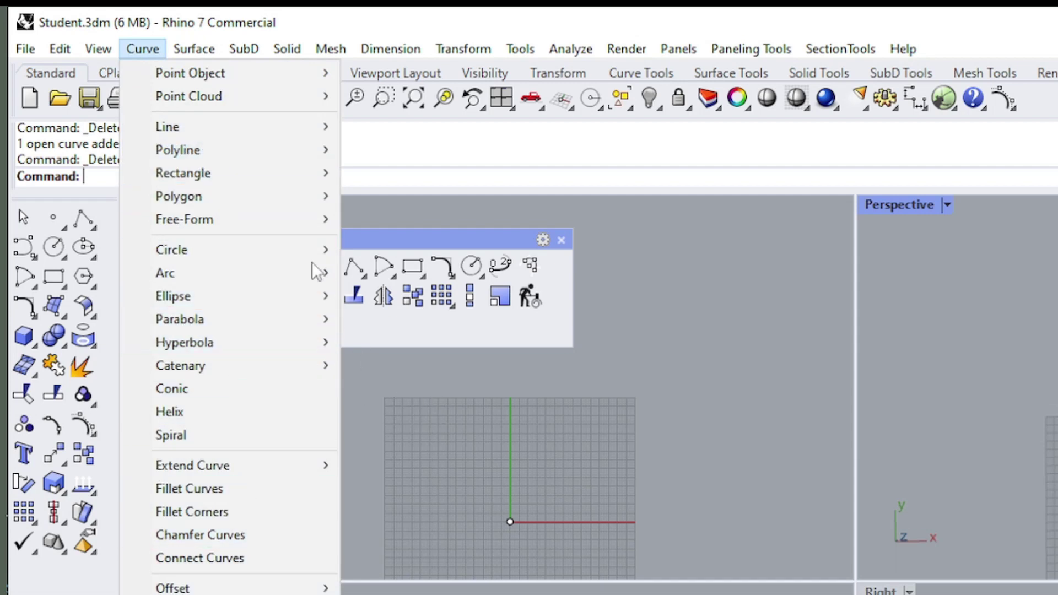
pyautogui.click(670, 307)
pyautogui.click(670, 307)
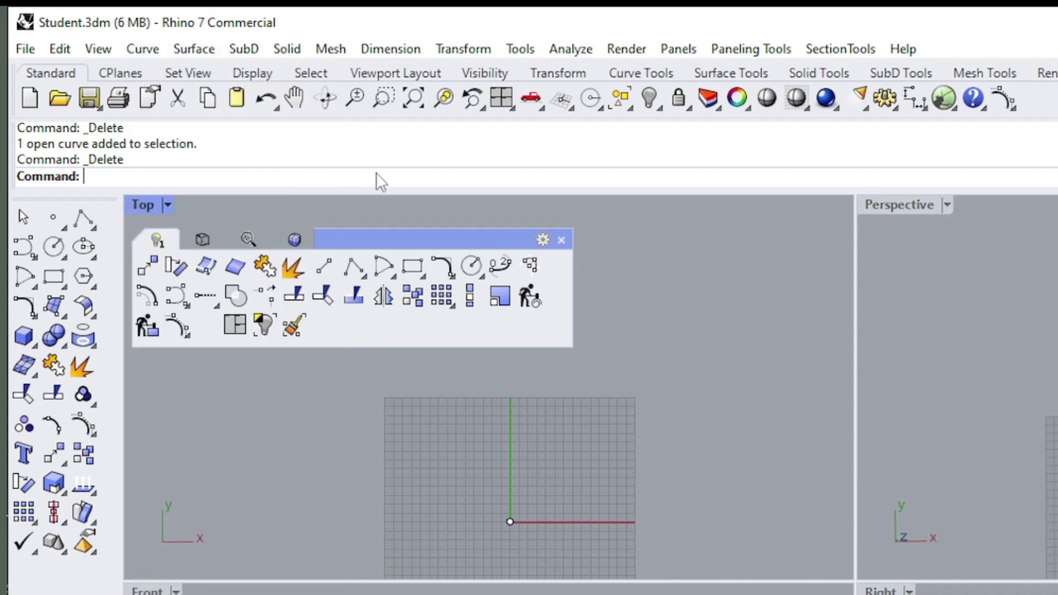
pyautogui.scroll(-1, 652, 421)
pyautogui.scroll(2, 639, 491)
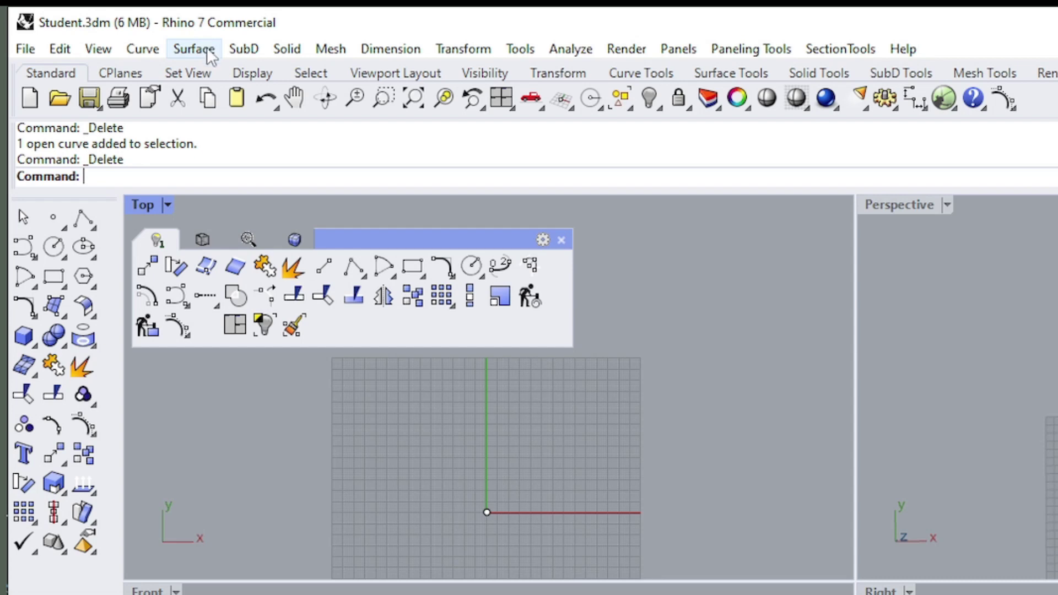
pyautogui.click(267, 43)
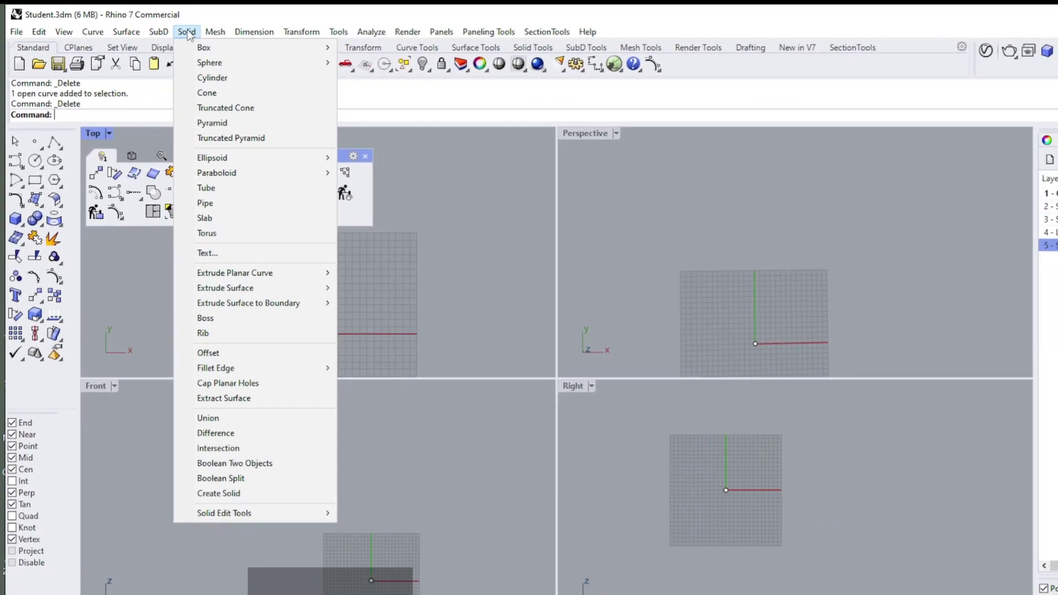
pyautogui.moveTo(134, 36)
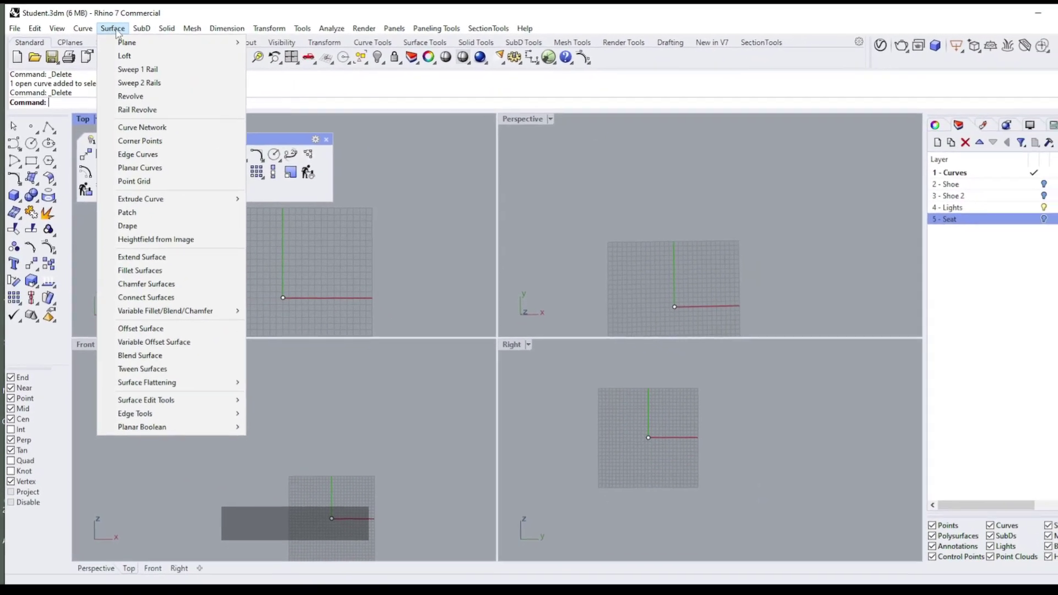
pyautogui.moveTo(215, 35)
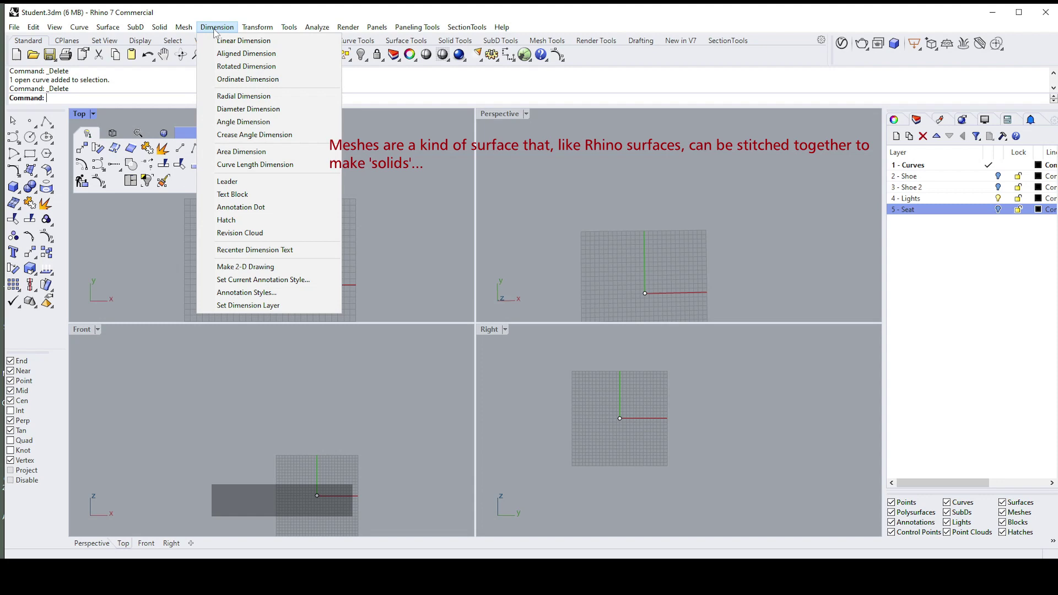
pyautogui.moveTo(262, 29)
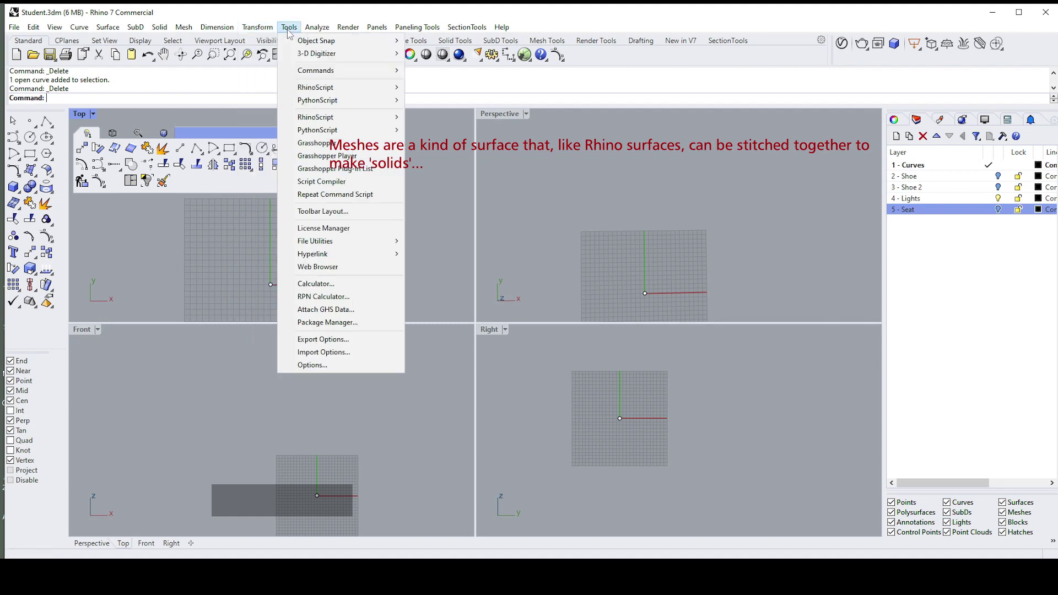
pyautogui.moveTo(357, 29)
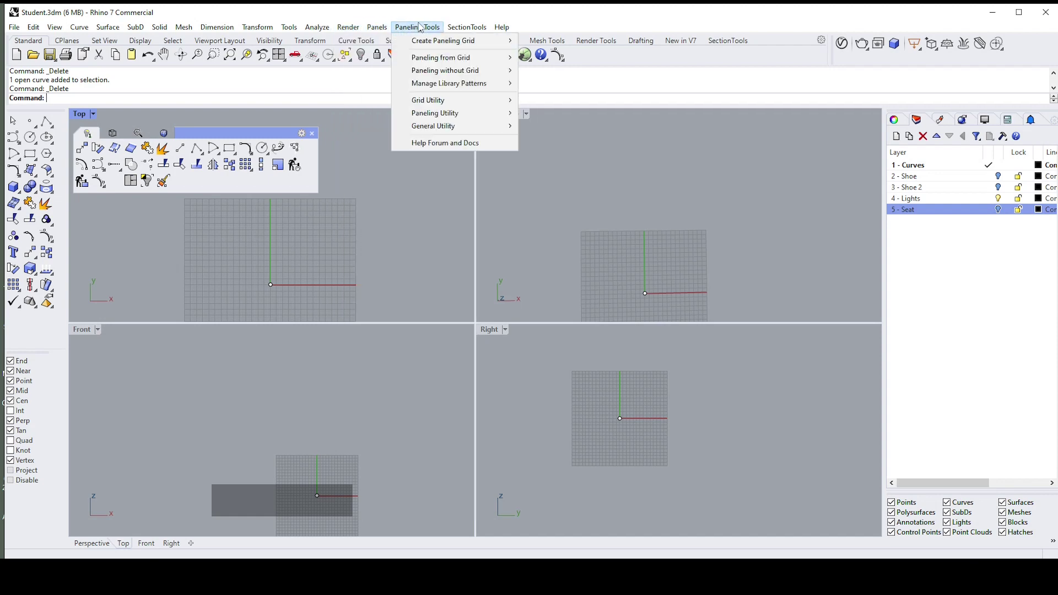
pyautogui.moveTo(508, 29)
pyautogui.click(378, 177)
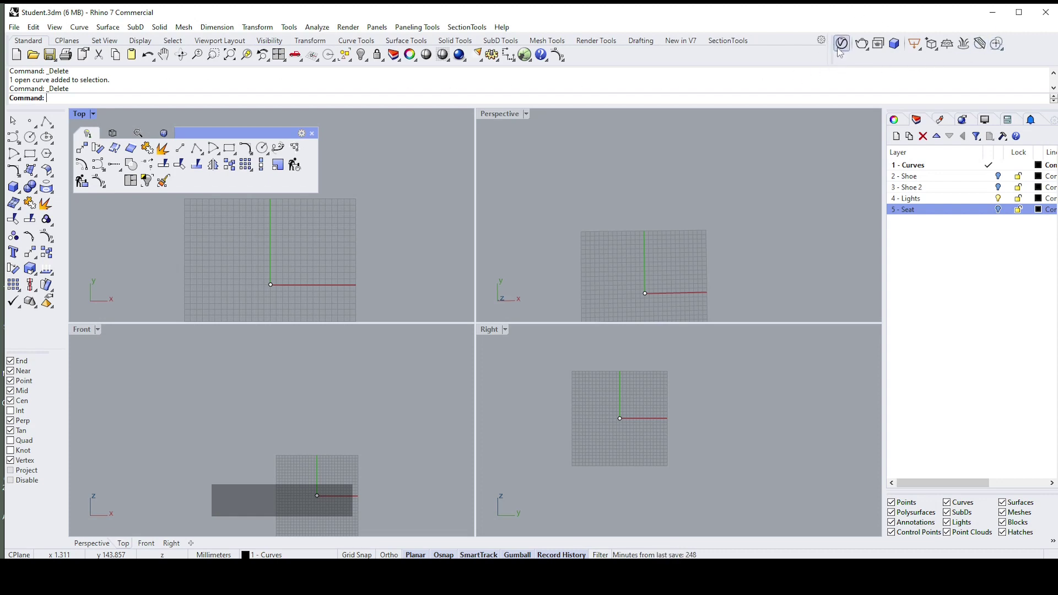
# Float and close the V-Ray toolbar, then switch to the Display toolbar tools
pyautogui.moveTo(835, 51); pyautogui.dragTo(516, 226)
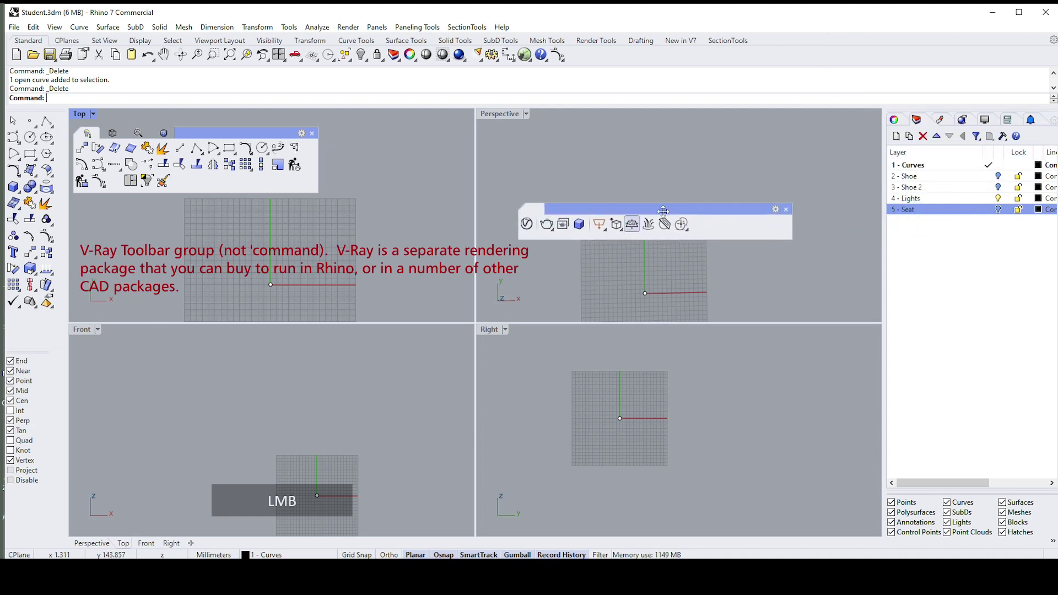
pyautogui.click(786, 209)
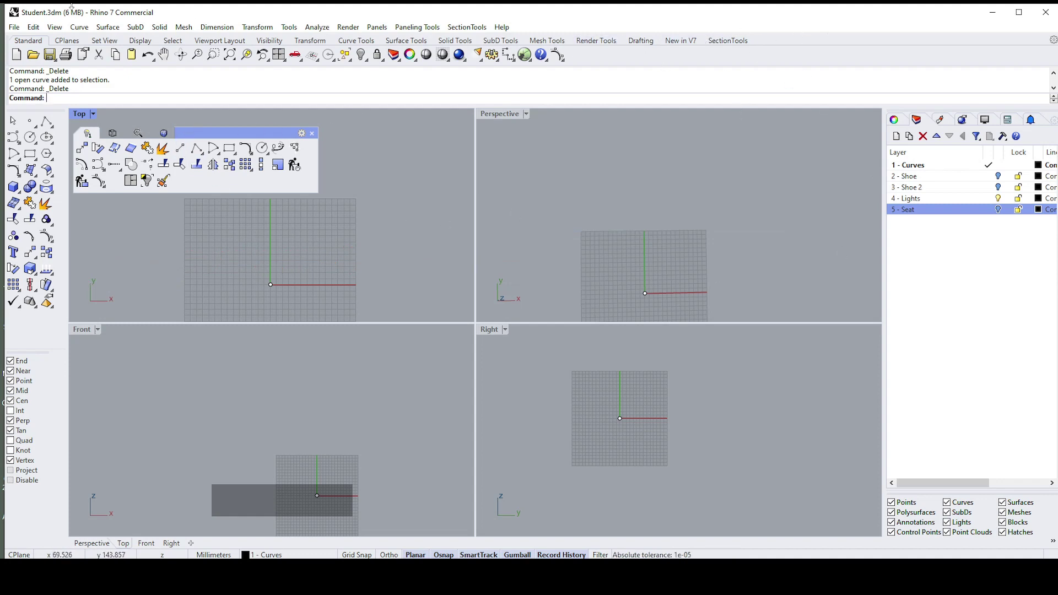
pyautogui.click(140, 40)
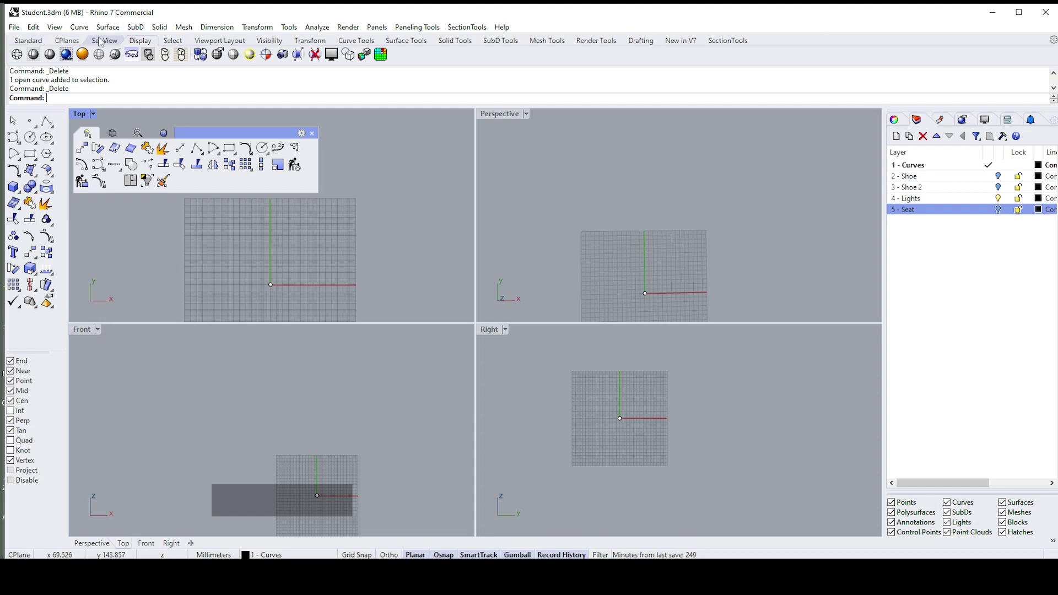
# View the Set View toolbar tools, then return to the Standard toolbar
pyautogui.click(103, 42)
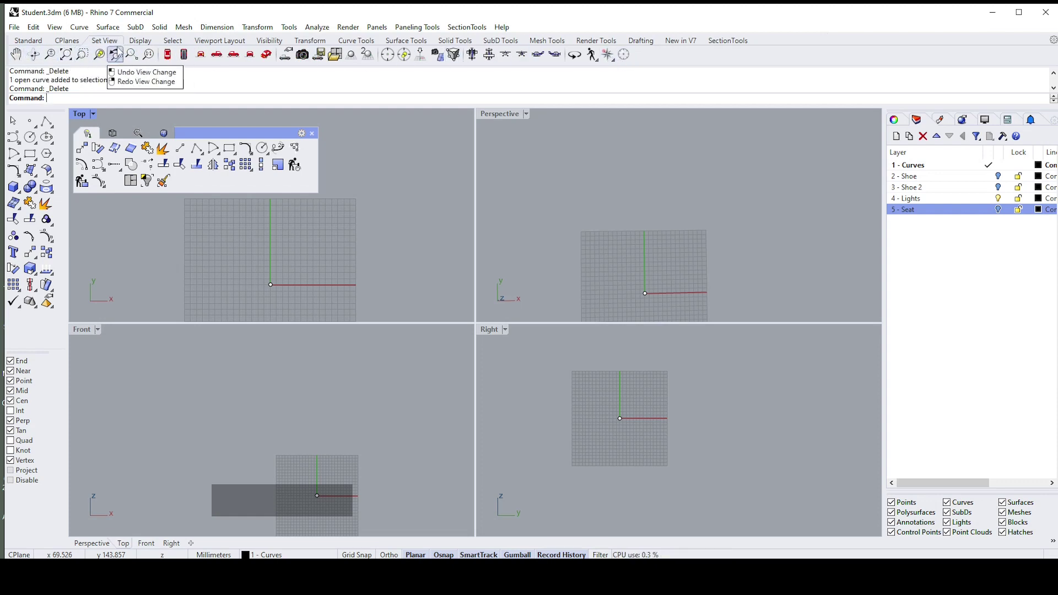
pyautogui.click(28, 42)
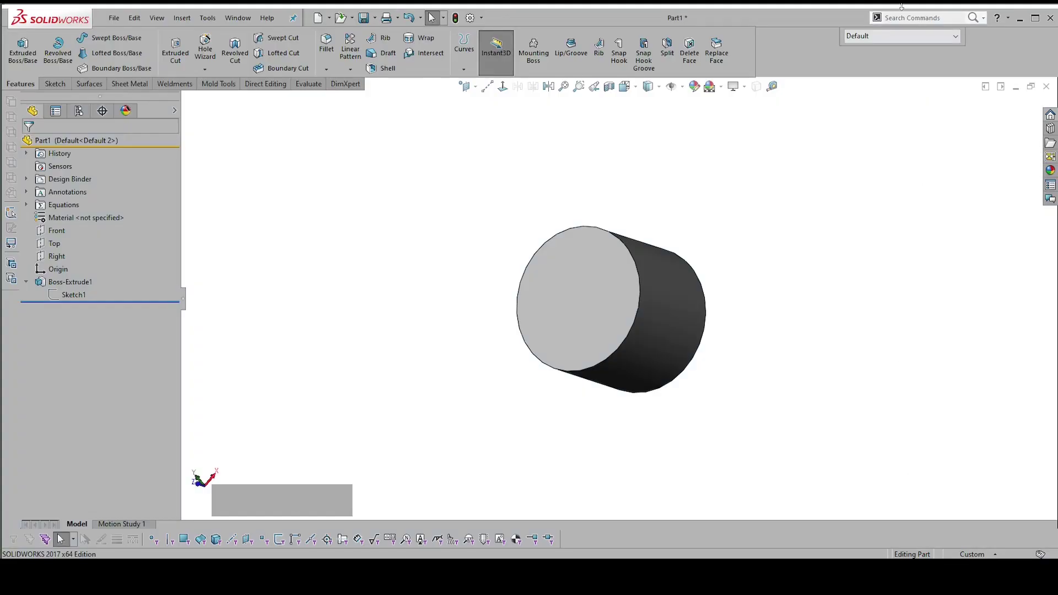
# Switch to Rhino, start the Line command with 'Li', then minimize Rhino
pyautogui.click(894, 19)
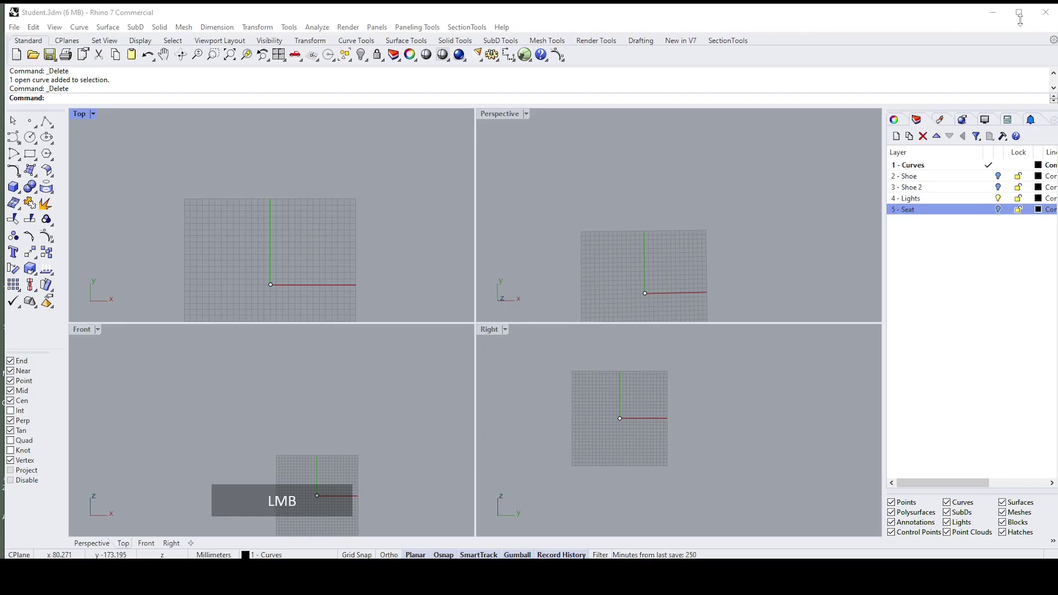
pyautogui.click(1020, 19)
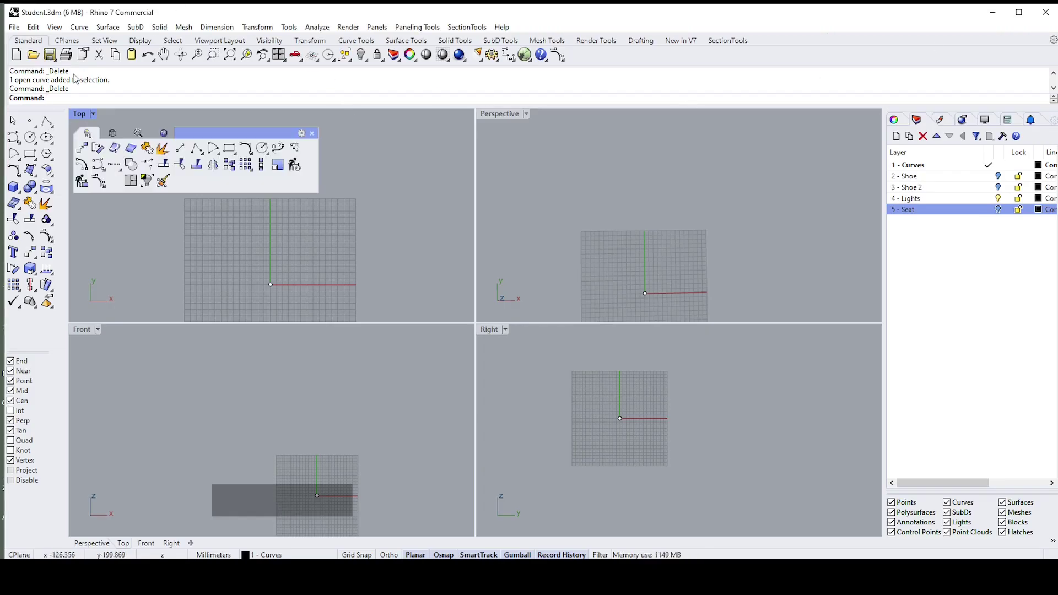
pyautogui.click(53, 99)
pyautogui.write('Line')
pyautogui.press('Return')
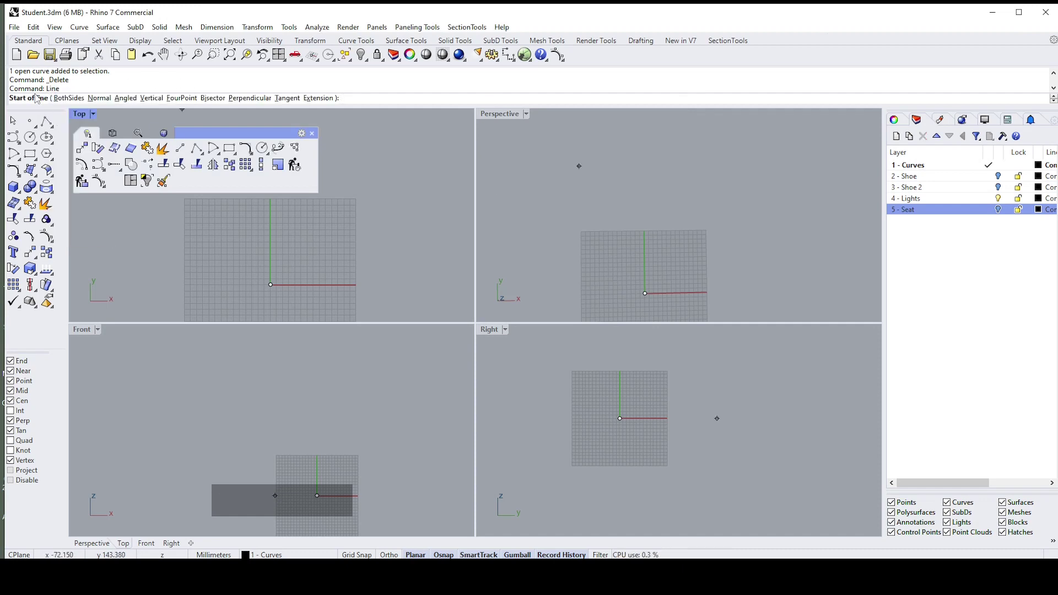
pyautogui.click(992, 12)
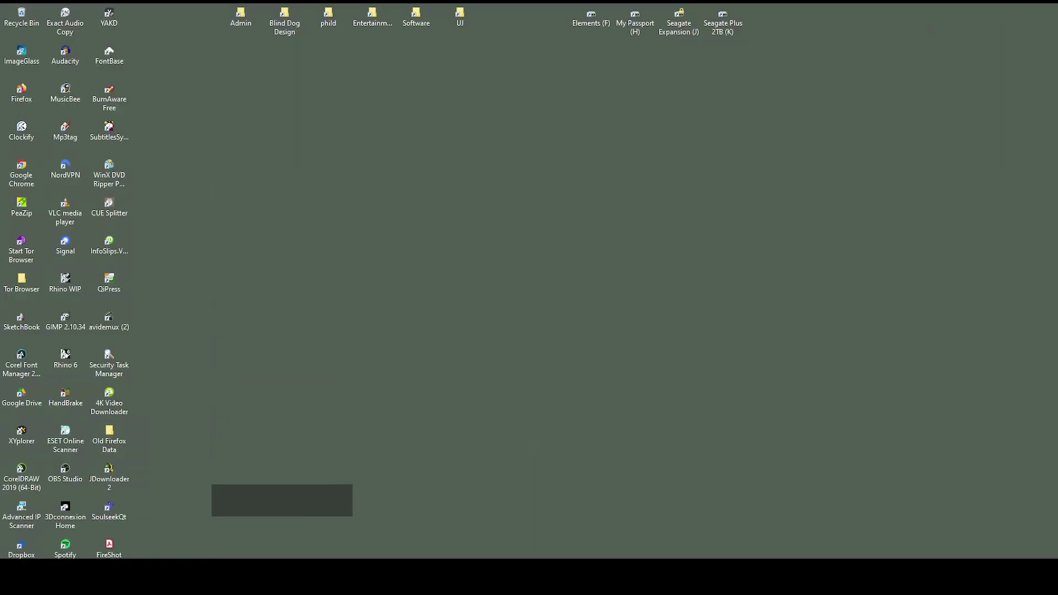
# Sketch a horizontal line on the Right plane running right from the cylinder's edge
pyautogui.hotkey('alt', 'Tab')
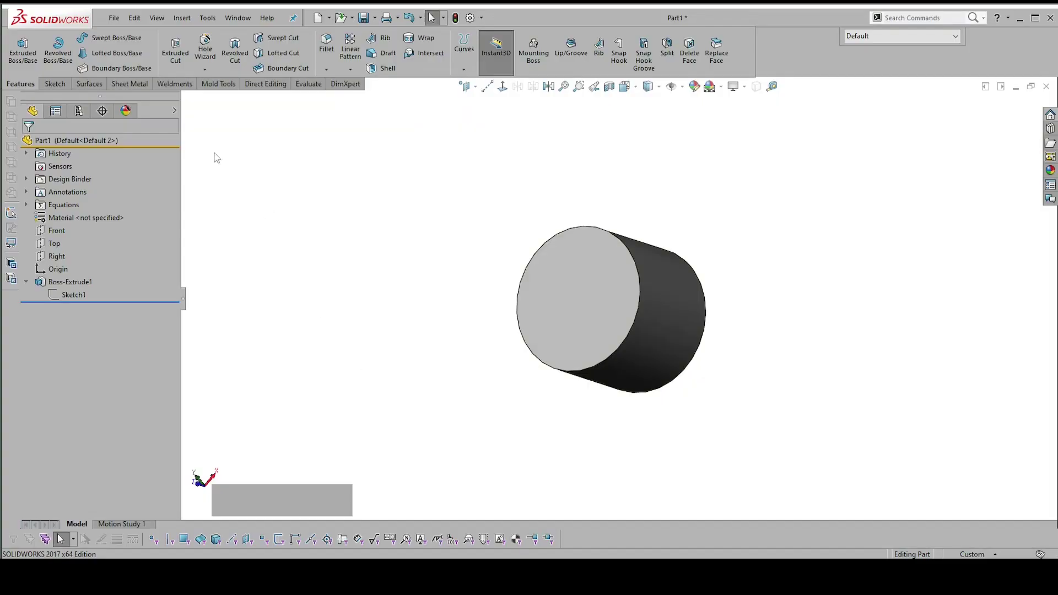
pyautogui.click(66, 256)
pyautogui.click(76, 217)
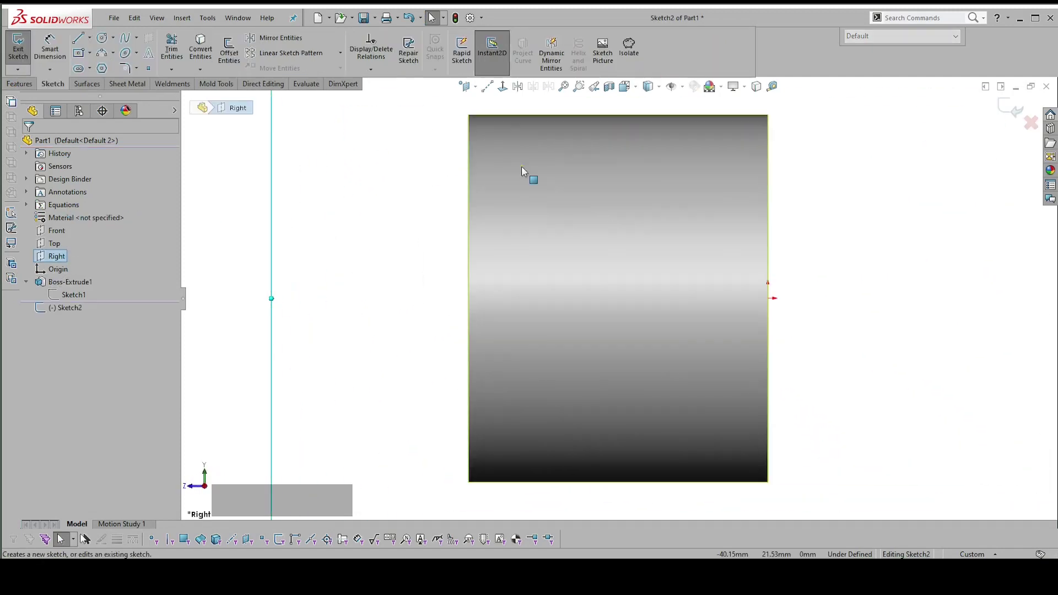
pyautogui.press('s')
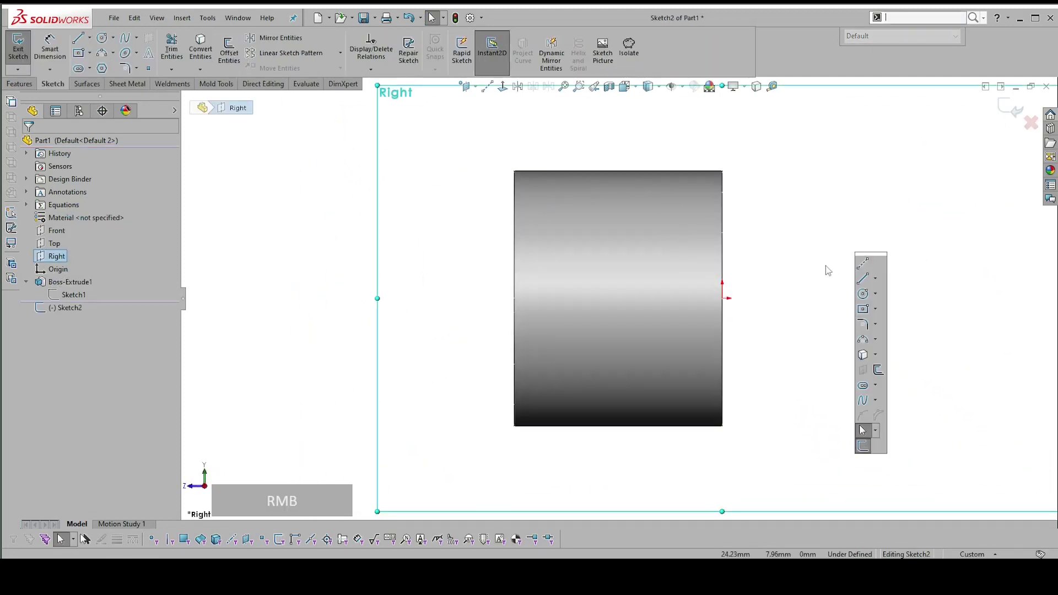
pyautogui.click(863, 281)
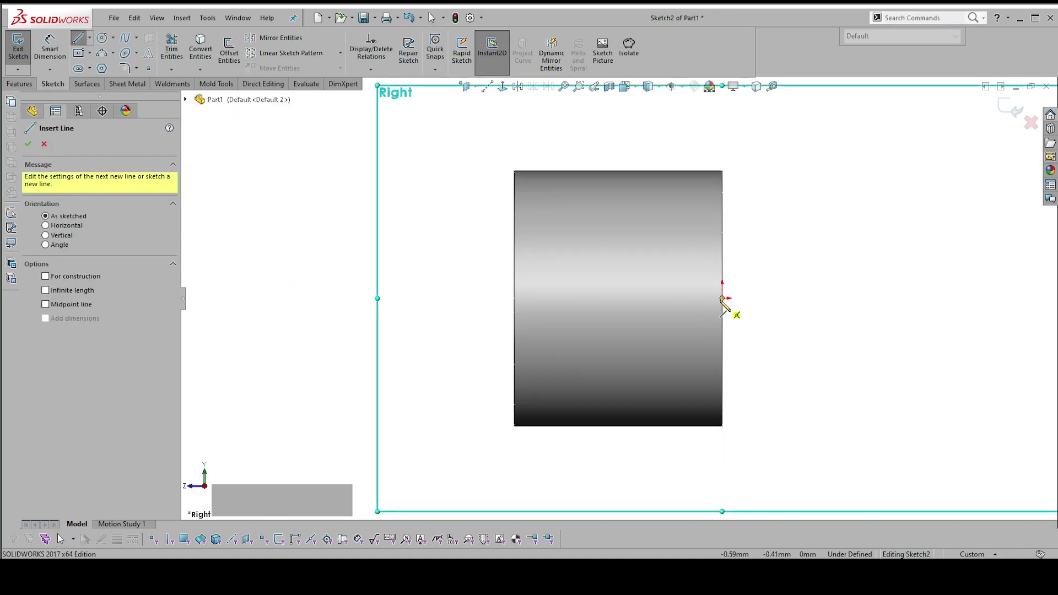
pyautogui.click(722, 298)
pyautogui.click(842, 298)
pyautogui.press('Escape')
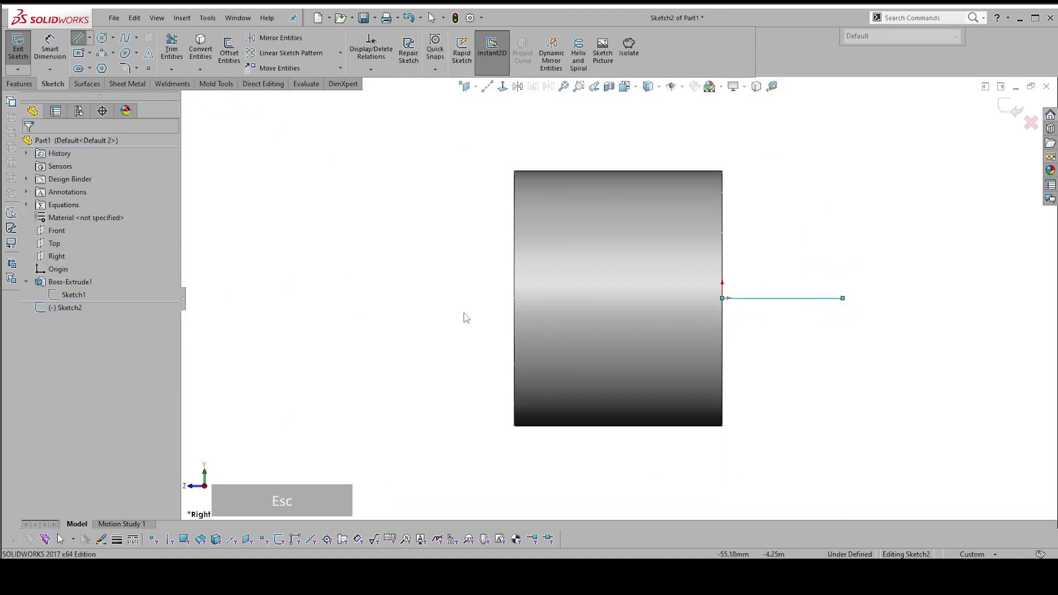
pyautogui.click(791, 307)
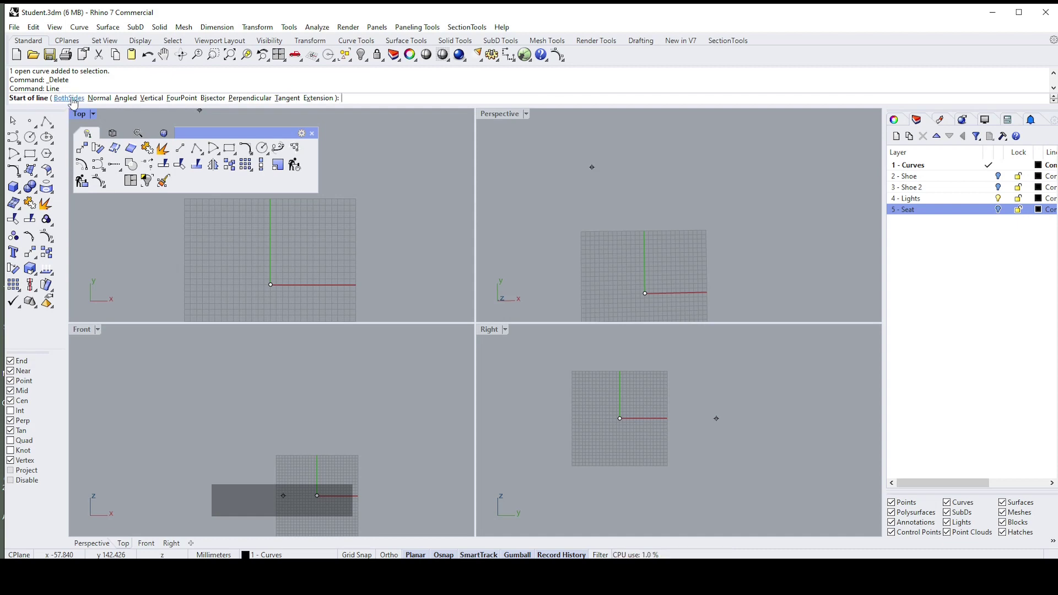
# Draw a line outward from the origin, then delete it along with the leftover line and arc
pyautogui.click(72, 98)
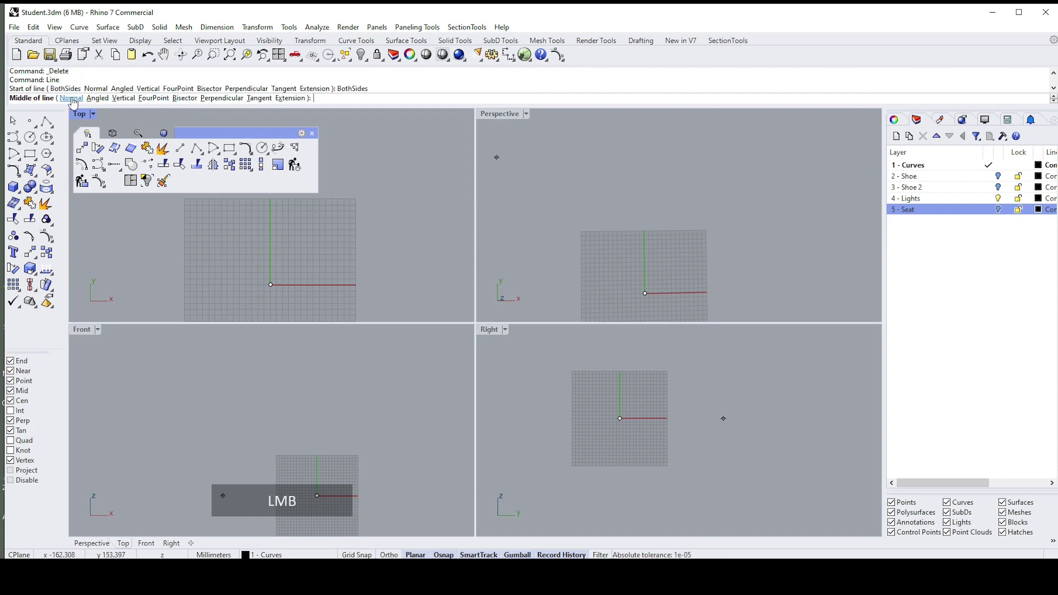
pyautogui.click(644, 297)
pyautogui.click(766, 292)
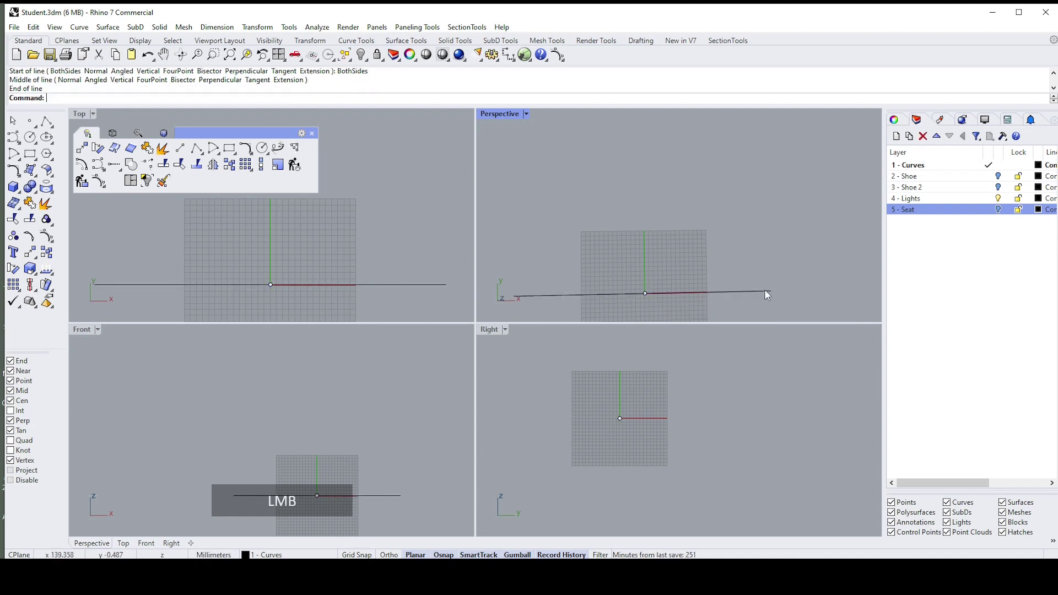
pyautogui.click(677, 296)
pyautogui.press('Delete')
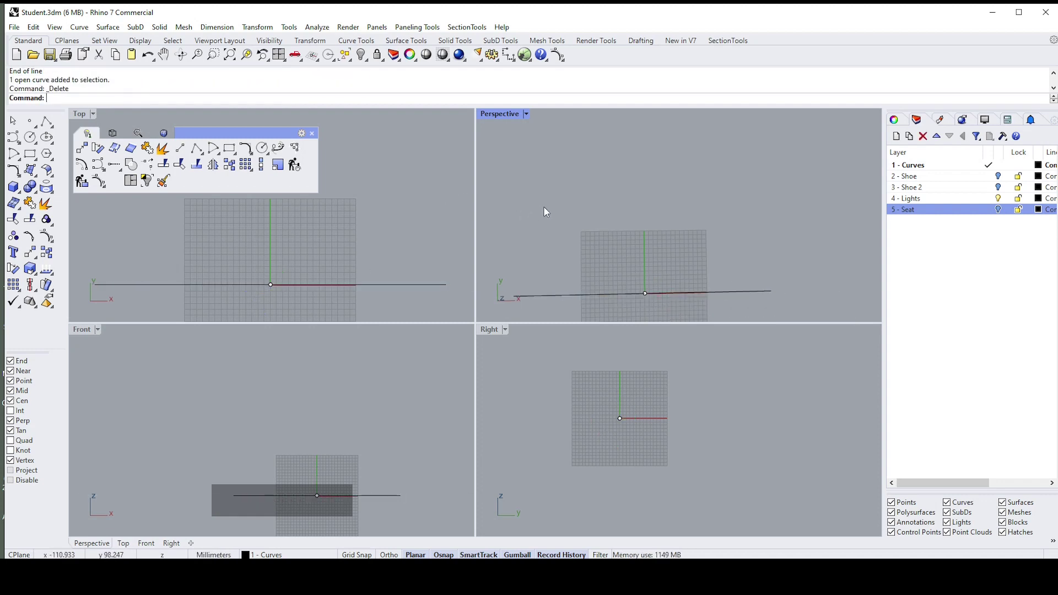
pyautogui.click(591, 289)
pyautogui.click(590, 291)
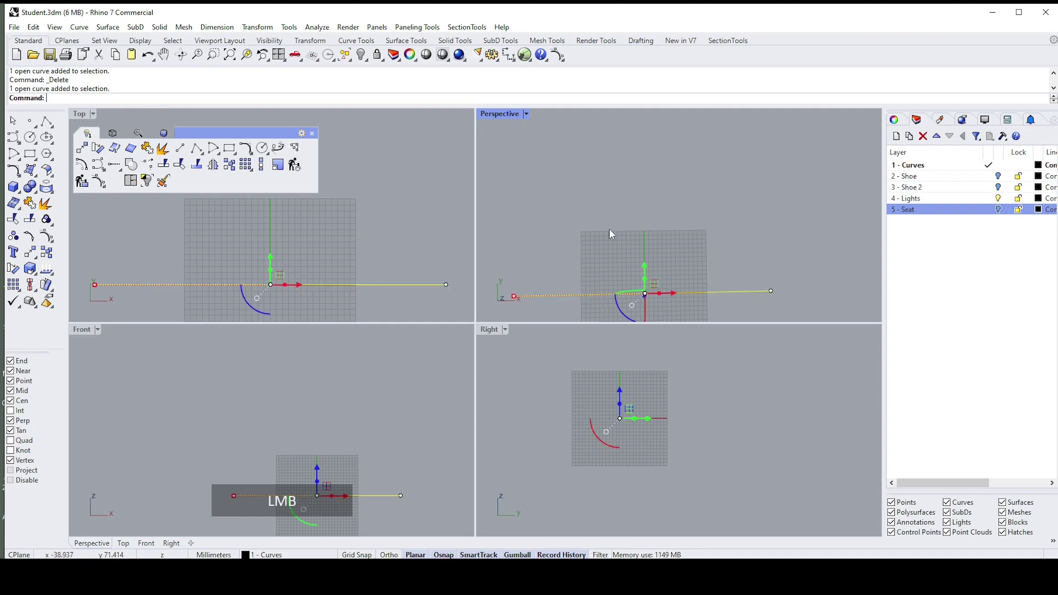
pyautogui.press('Delete')
# Orbit the Perspective view, repeat the Line command, and cancel it with Esc
pyautogui.scroll(-4, 608, 225)
pyautogui.moveTo(611, 220); pyautogui.dragTo(100, 105, button='right')
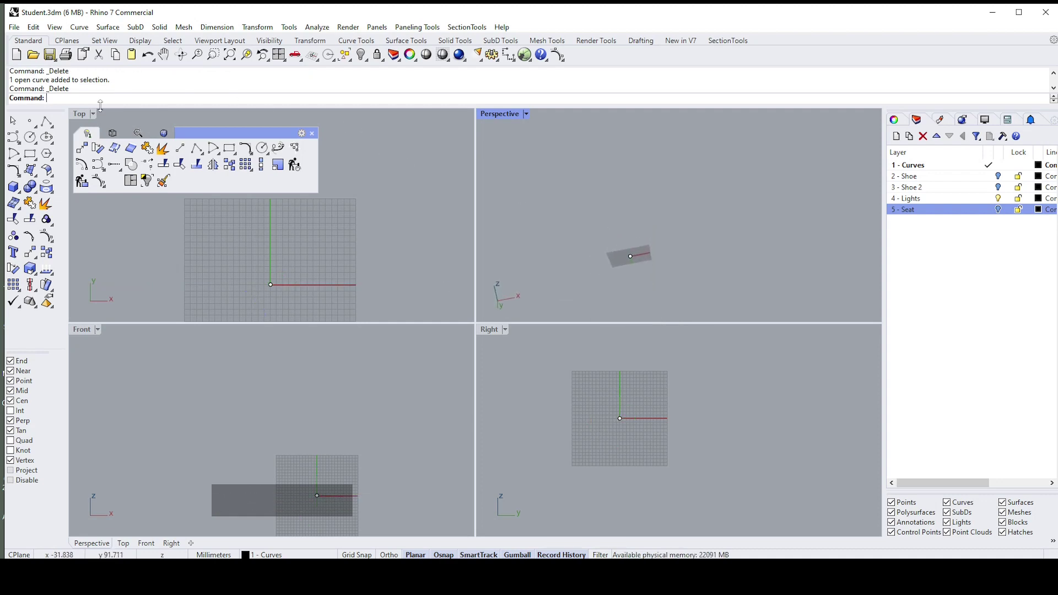
pyautogui.rightClick(562, 165)
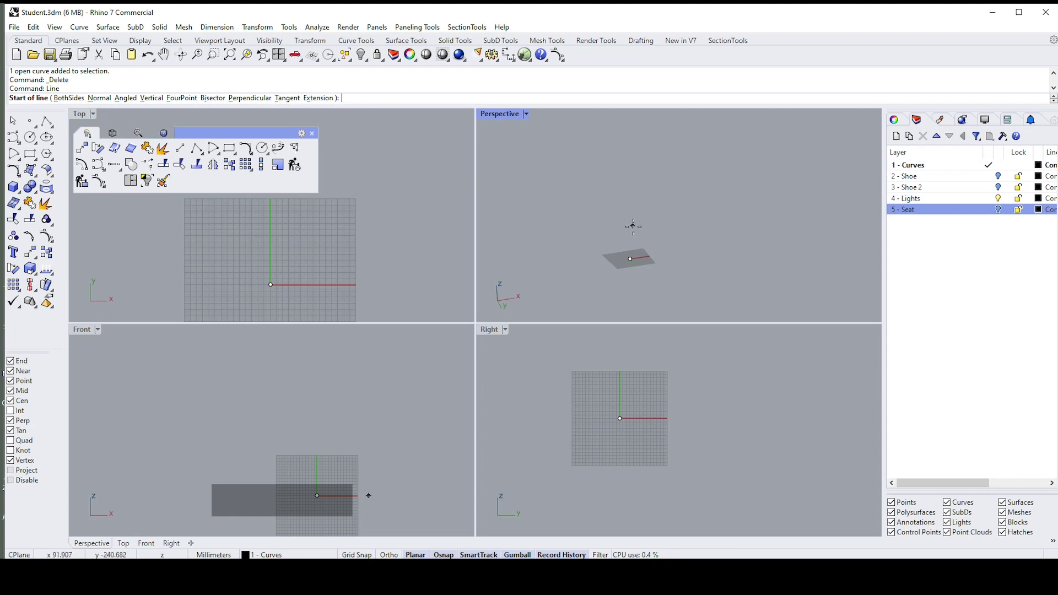
pyautogui.press('Escape')
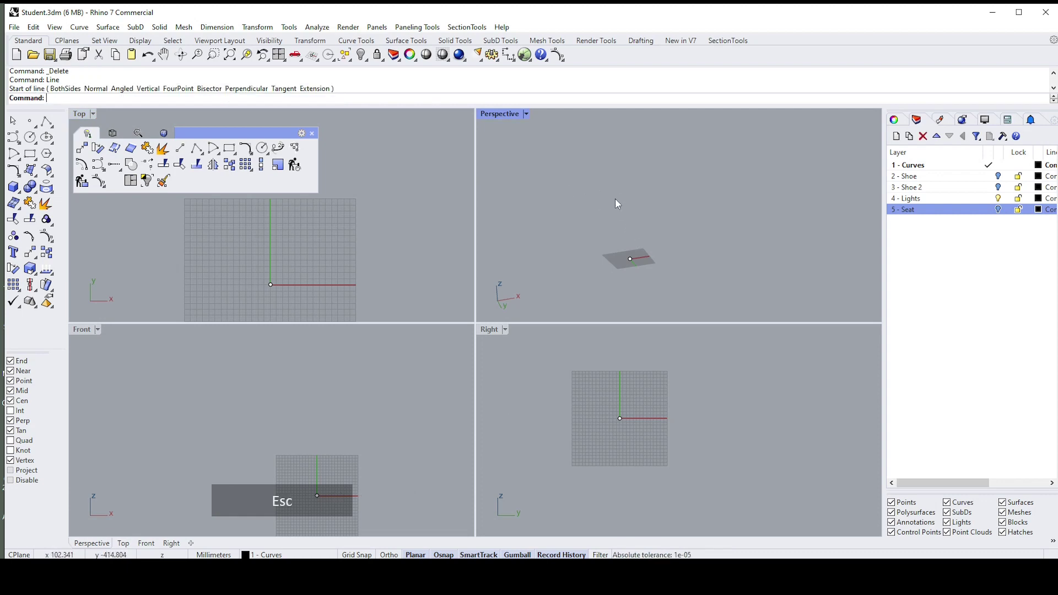
pyautogui.press('Escape')
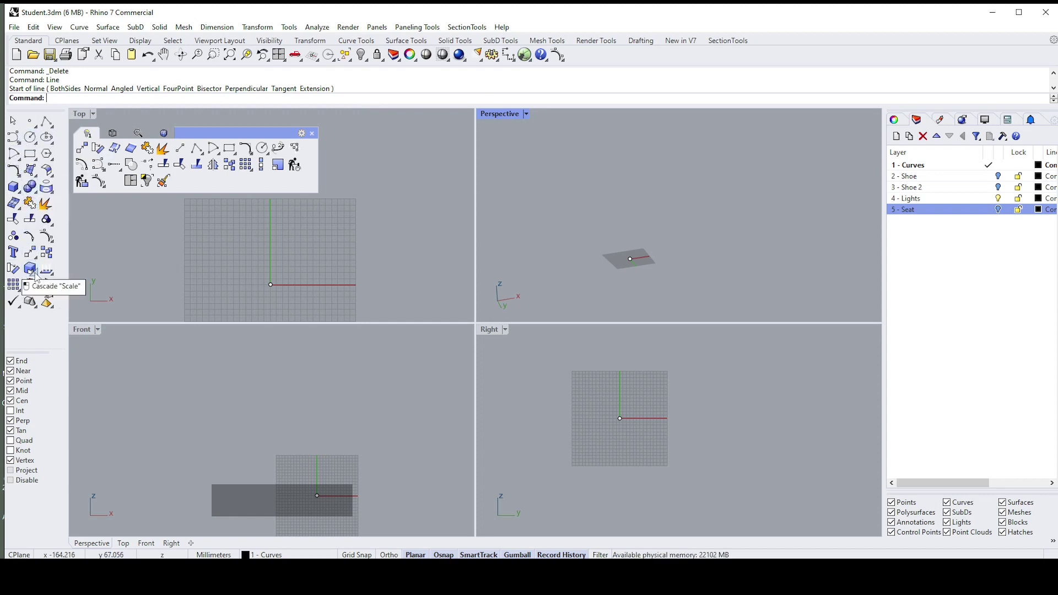
pyautogui.click(38, 144)
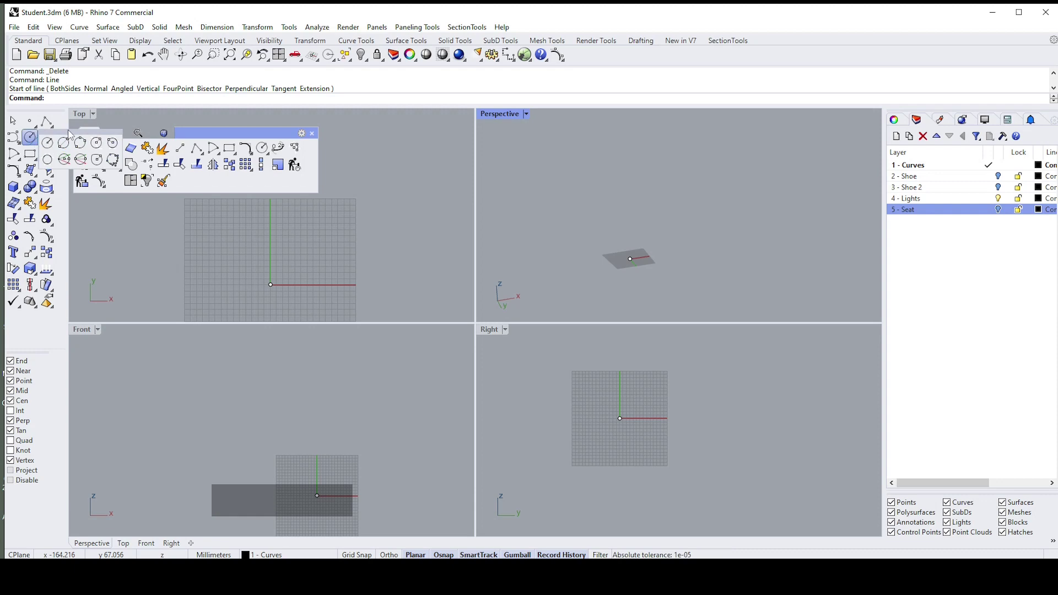
pyautogui.moveTo(70, 135); pyautogui.dragTo(249, 241)
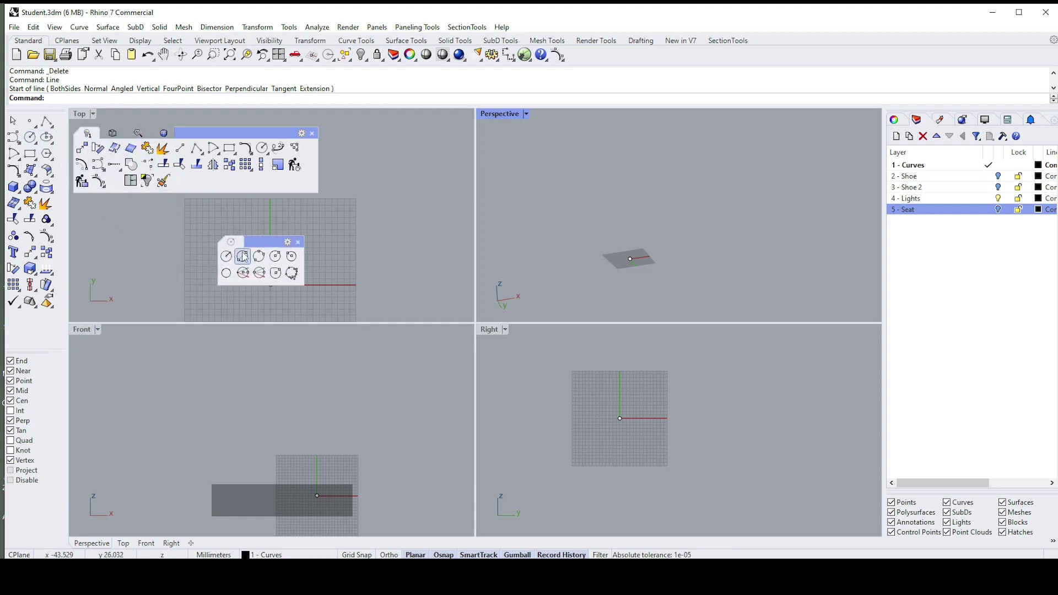
pyautogui.click(243, 257)
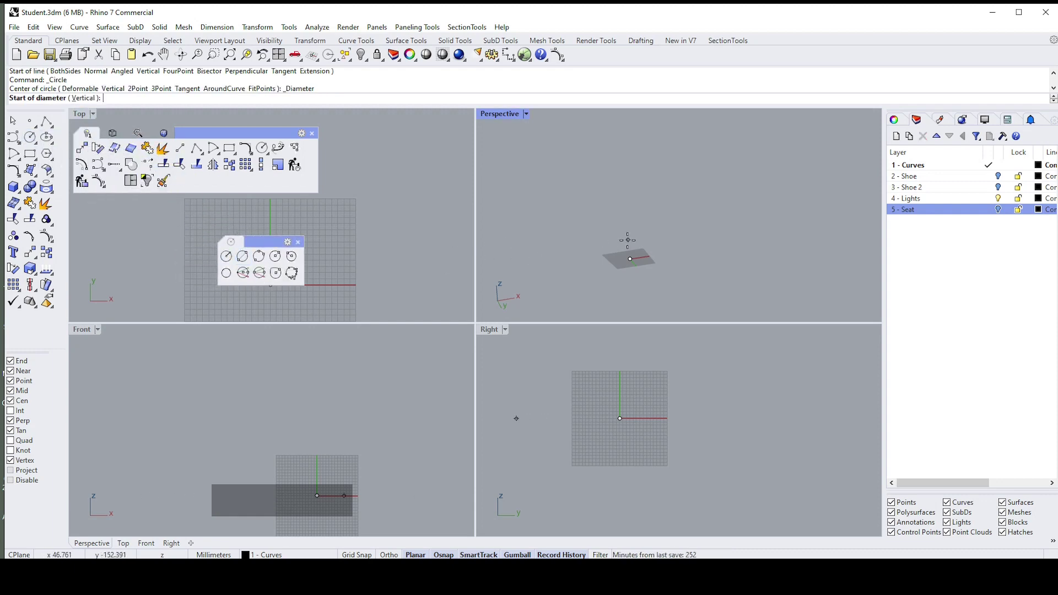
pyautogui.click(619, 211)
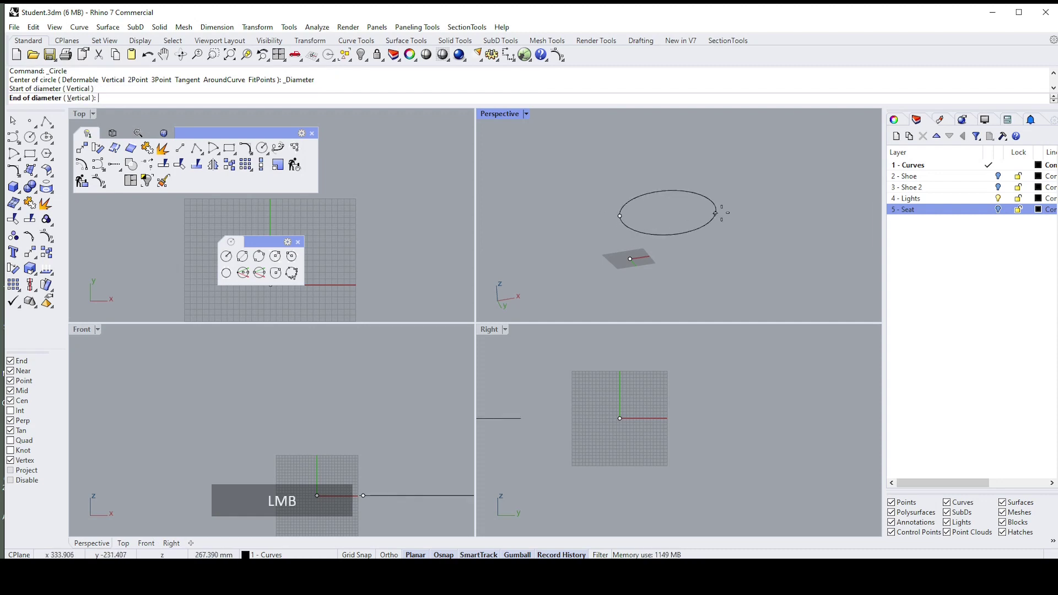
pyautogui.click(738, 208)
pyautogui.click(665, 184)
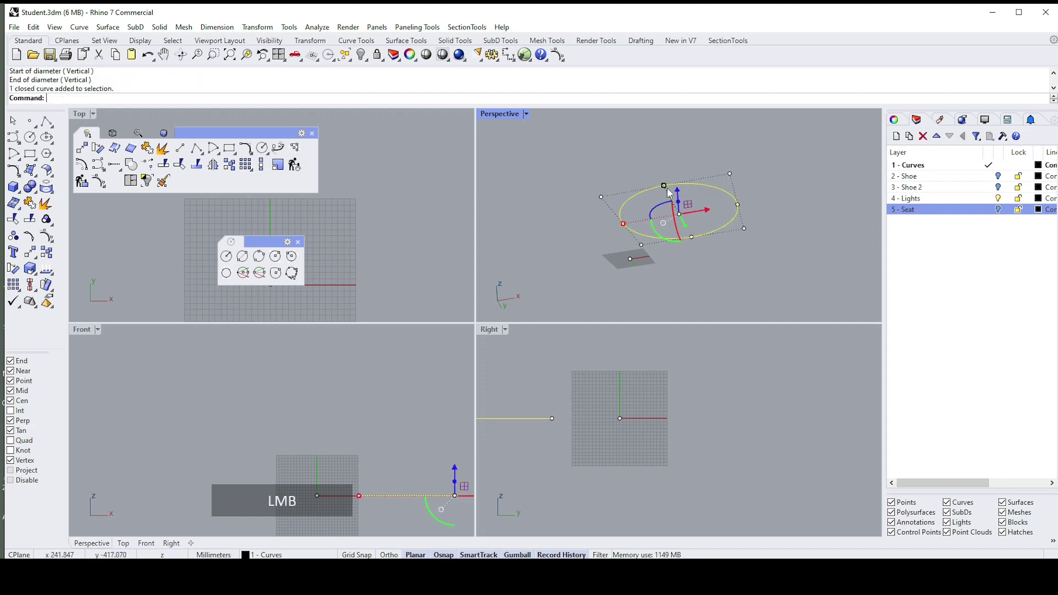
pyautogui.press('Delete')
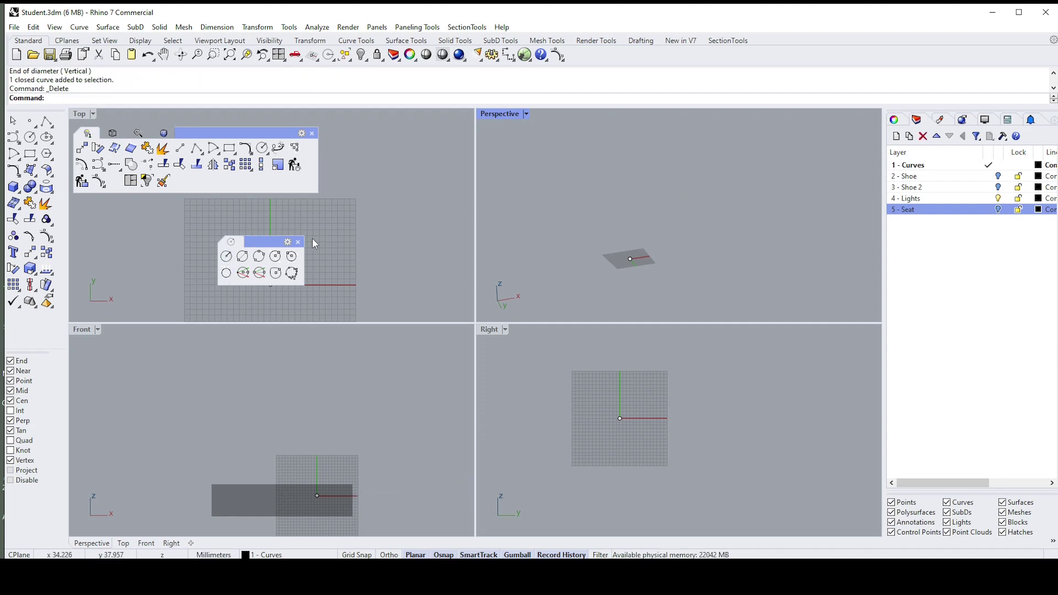
pyautogui.click(298, 243)
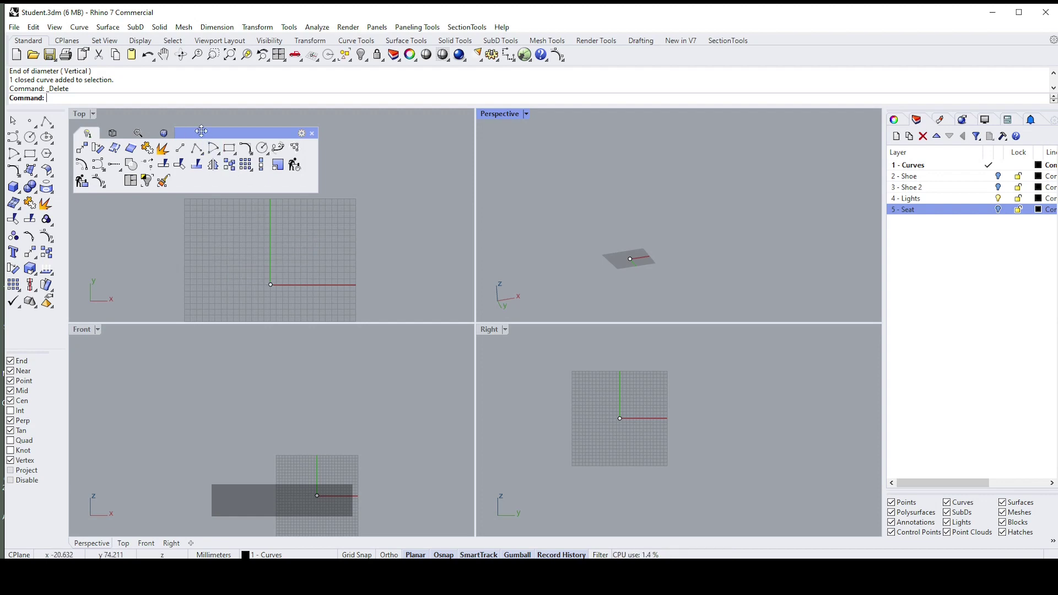
# Move the floating curve toolbar to the right, then open and close the Curve Free-Form menu unused
pyautogui.moveTo(206, 127); pyautogui.dragTo(274, 124)
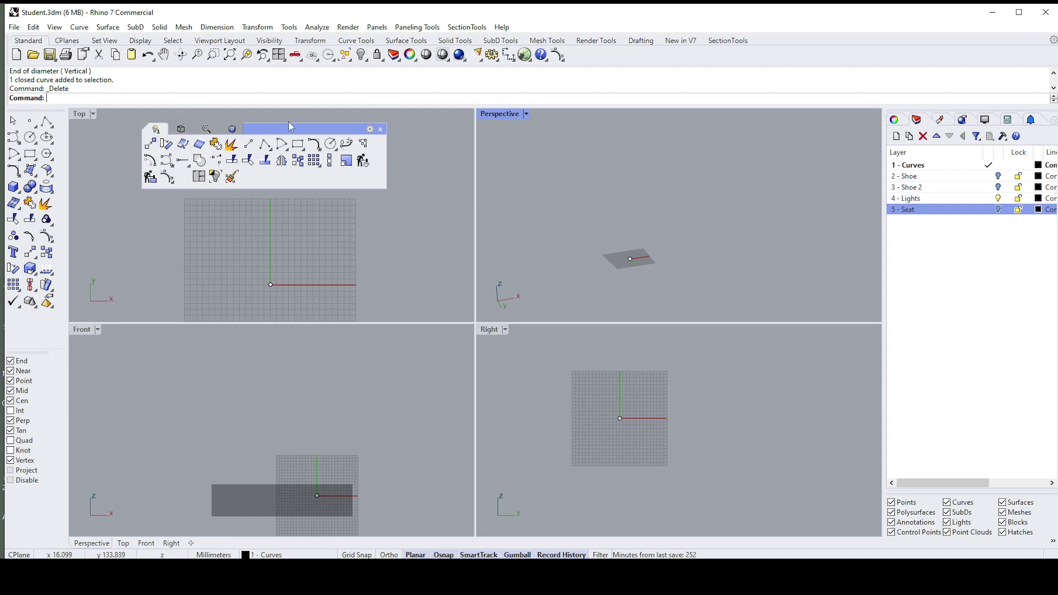
pyautogui.moveTo(286, 128); pyautogui.dragTo(310, 129)
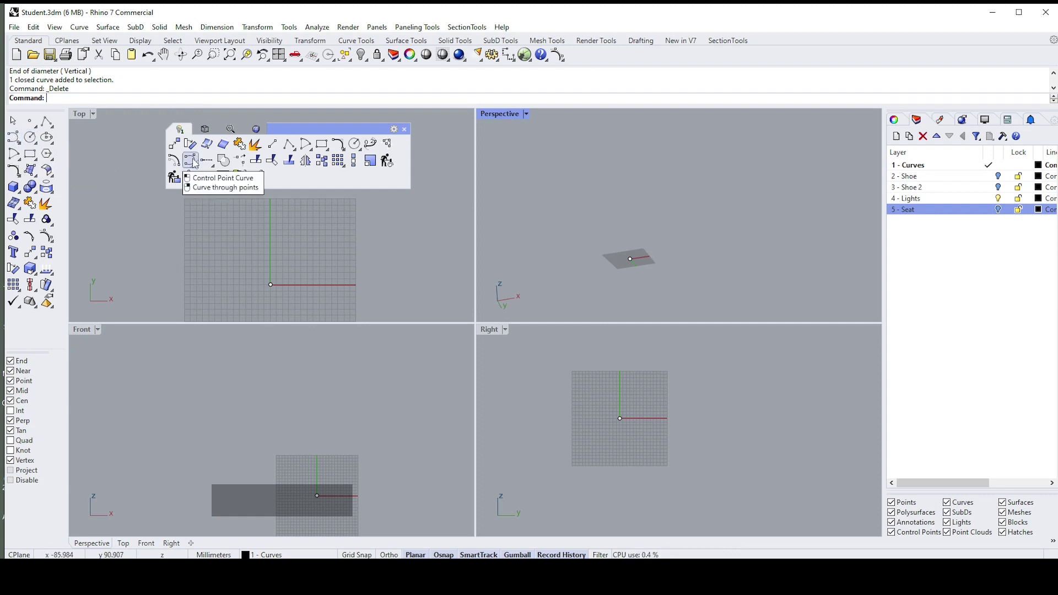
pyautogui.click(90, 31)
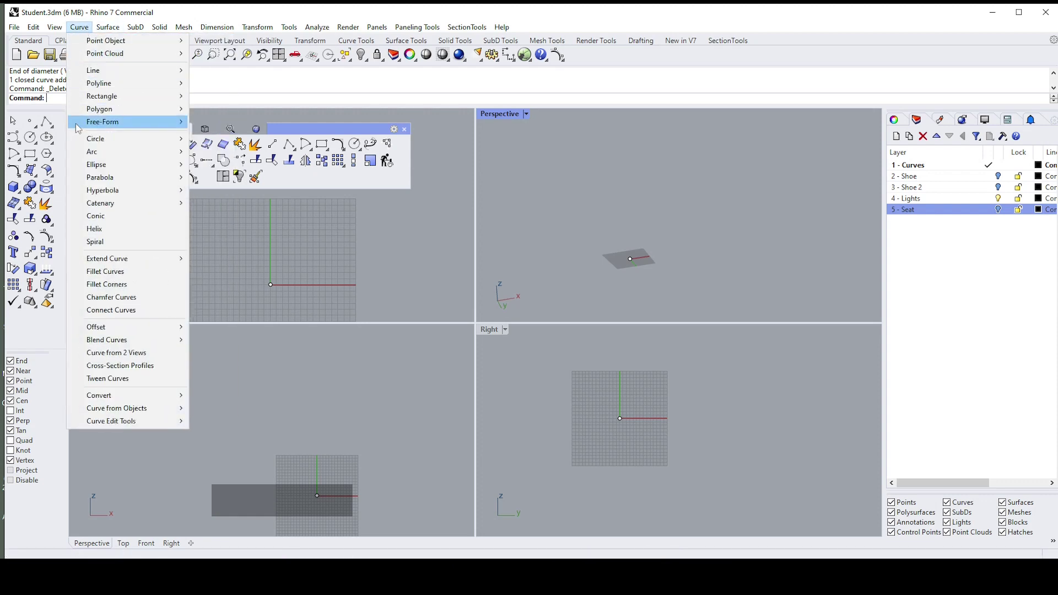
pyautogui.moveTo(151, 122)
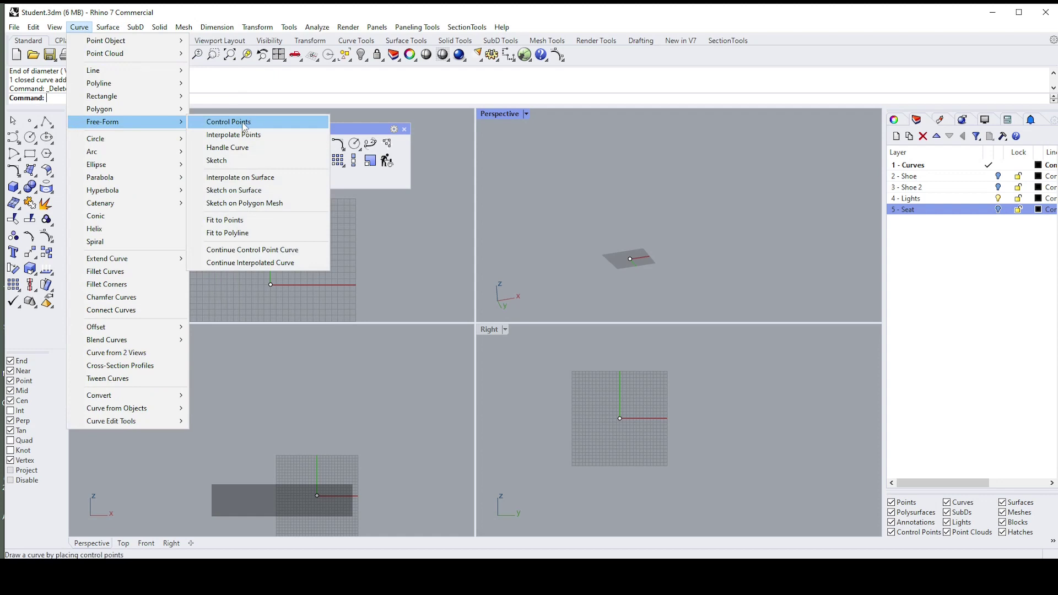
pyautogui.click(399, 237)
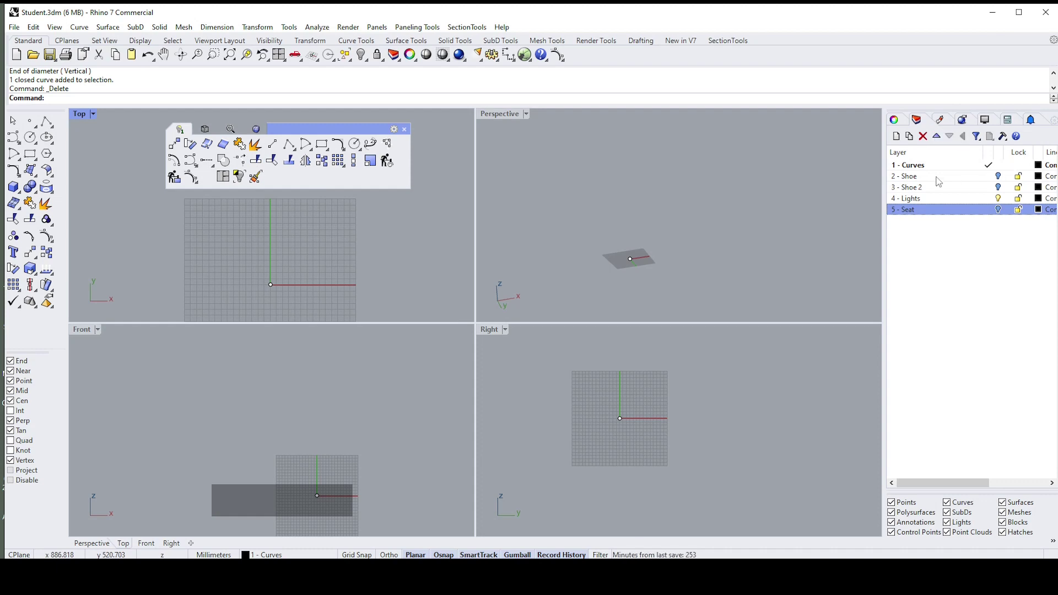
# Make the point at the Top view origin display in red
pyautogui.click(897, 120)
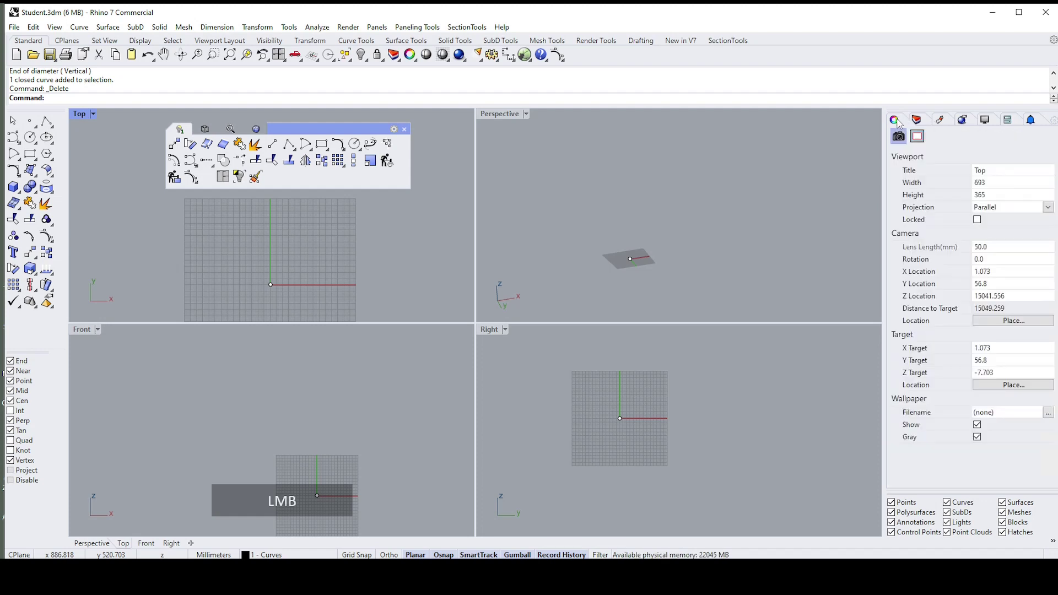
pyautogui.click(272, 284)
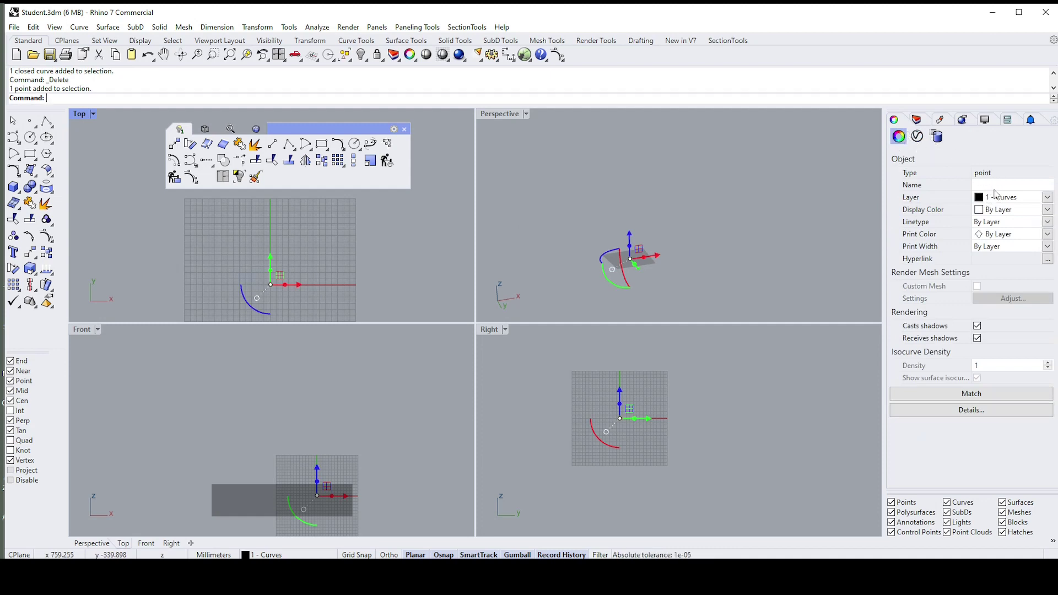
pyautogui.click(999, 213)
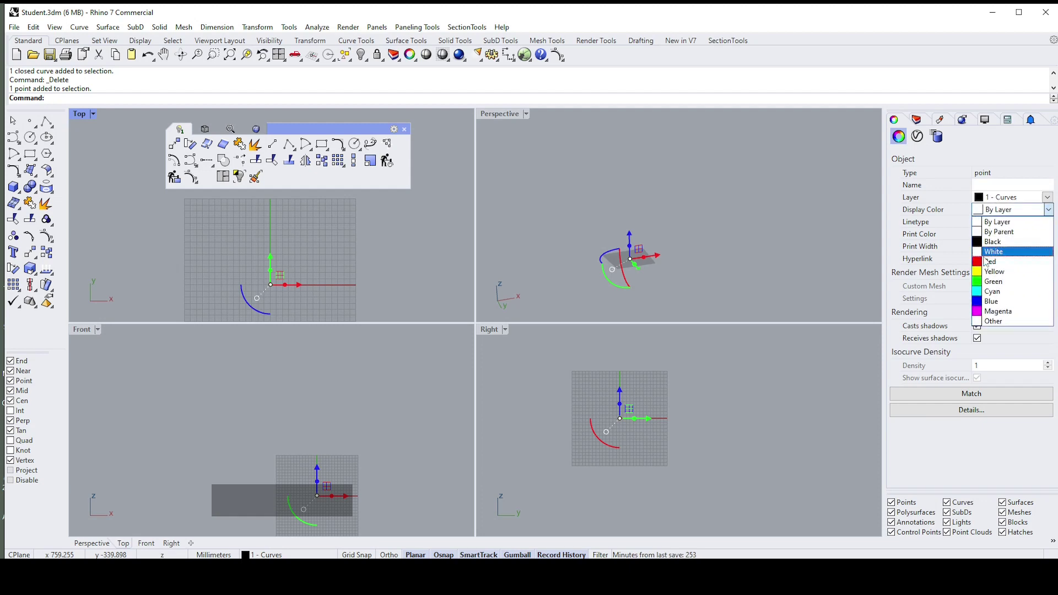
pyautogui.click(992, 251)
pyautogui.click(434, 250)
pyautogui.scroll(2, 312, 272)
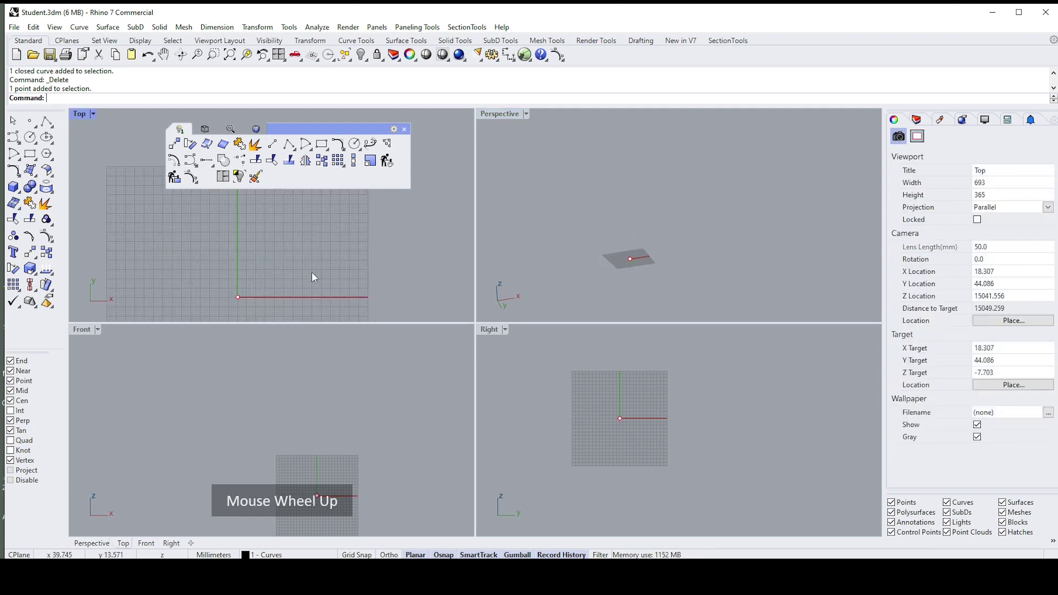
pyautogui.scroll(-2, 244, 196)
# Draw a horizontal line from the Top view origin to the right and display it in Yellow
pyautogui.click(272, 143)
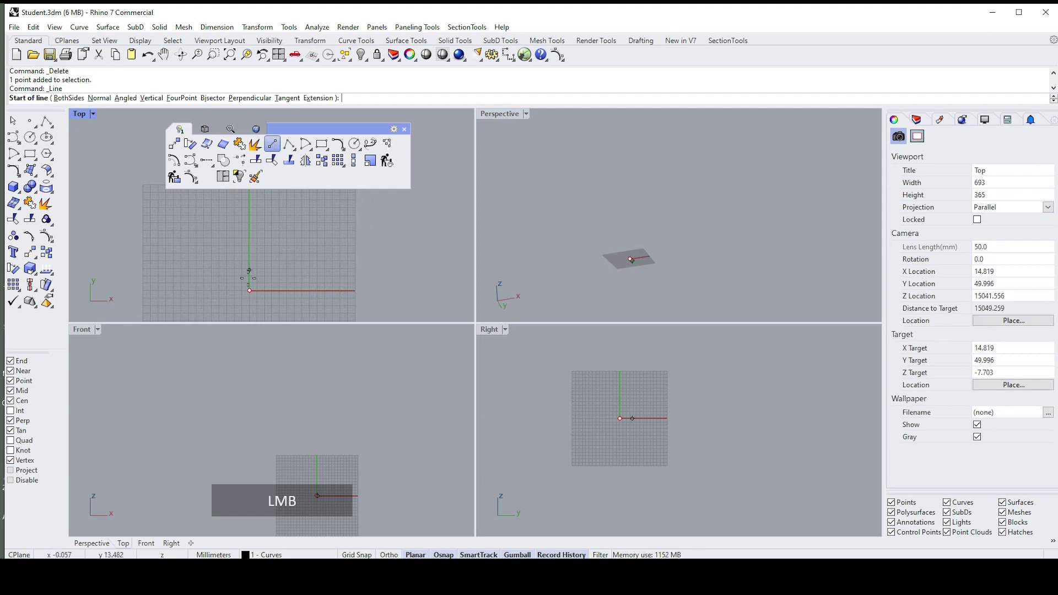
pyautogui.click(250, 290)
pyautogui.click(388, 290)
pyautogui.click(354, 291)
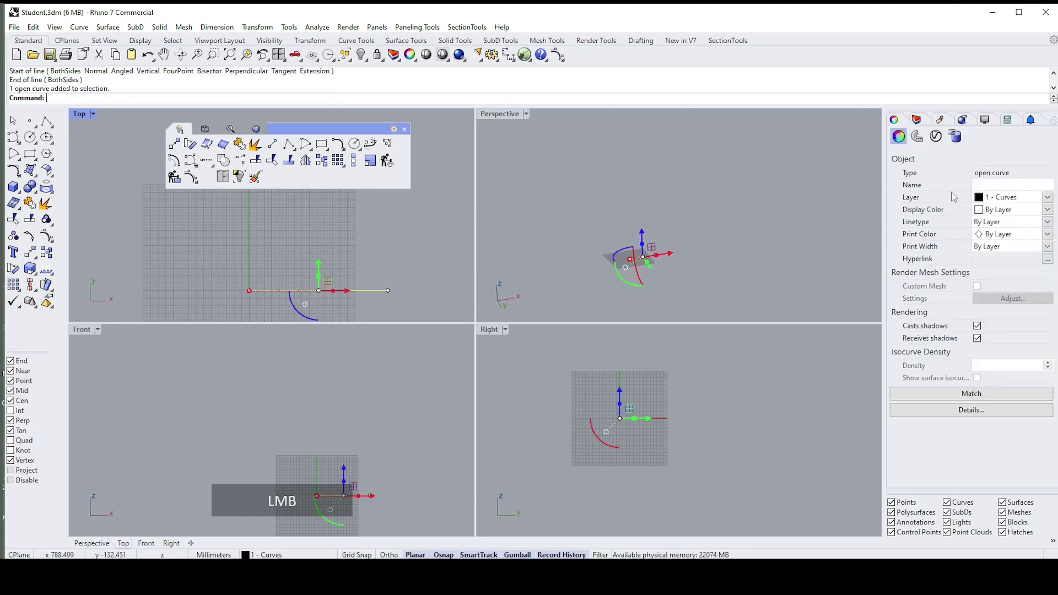
pyautogui.click(983, 214)
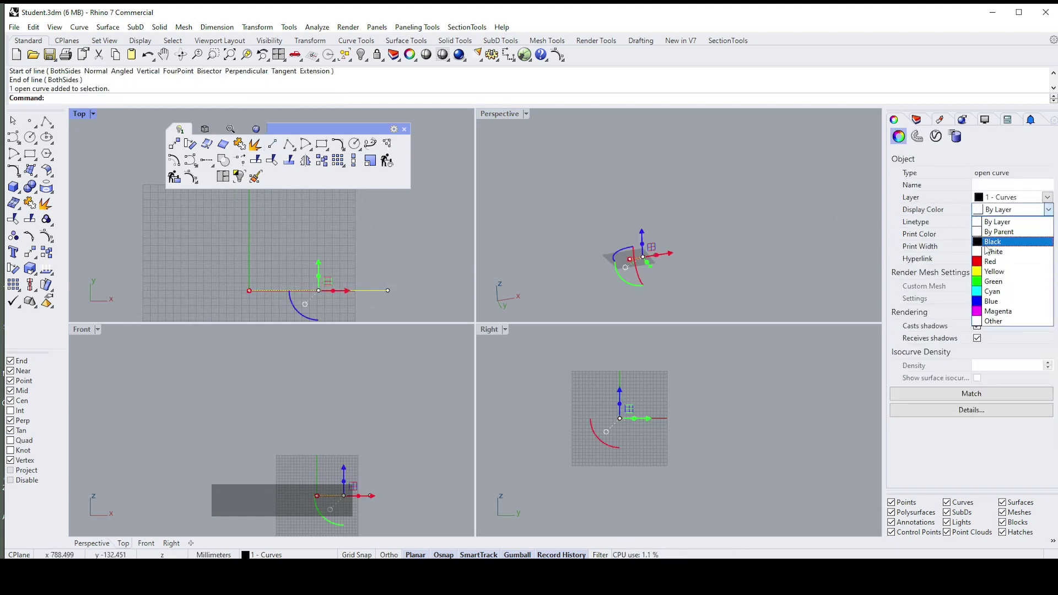
pyautogui.click(985, 271)
pyautogui.press('Escape')
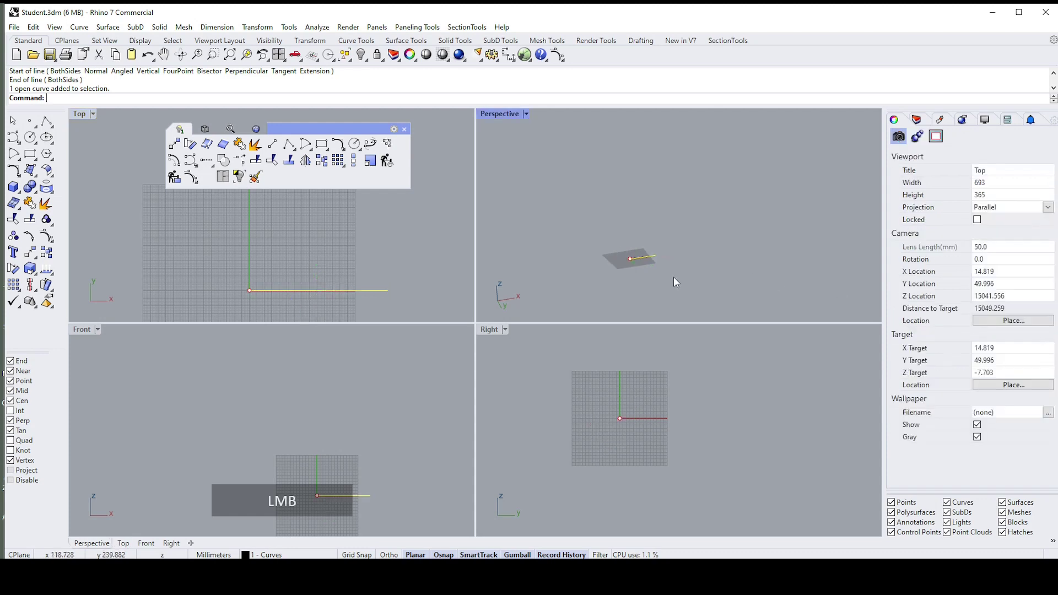
# Name the yellow line 'line 1' in the Properties panel
pyautogui.click(674, 276)
pyautogui.scroll(5, 634, 280)
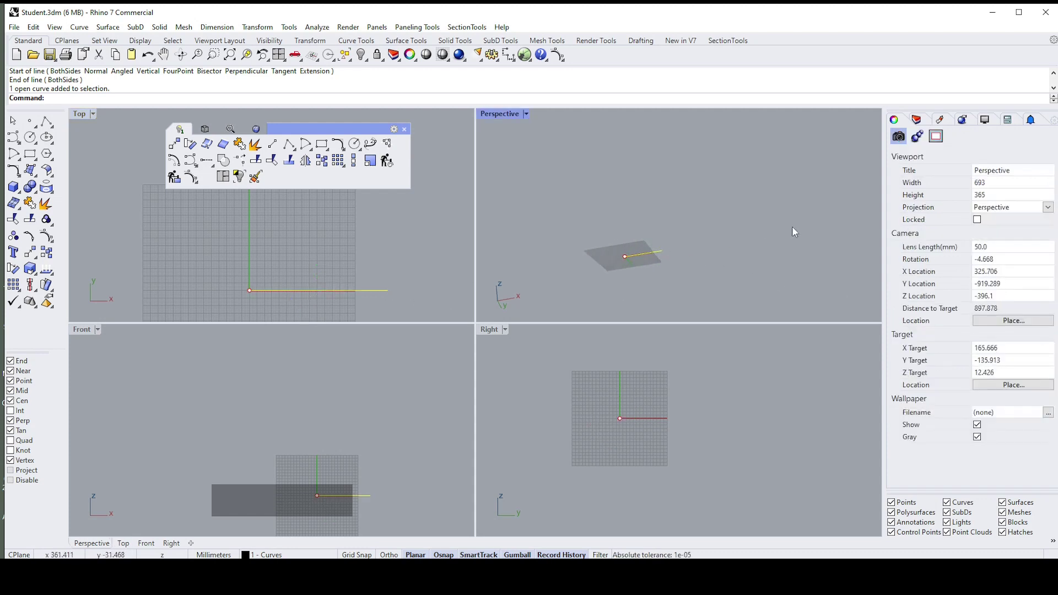
pyautogui.click(622, 253)
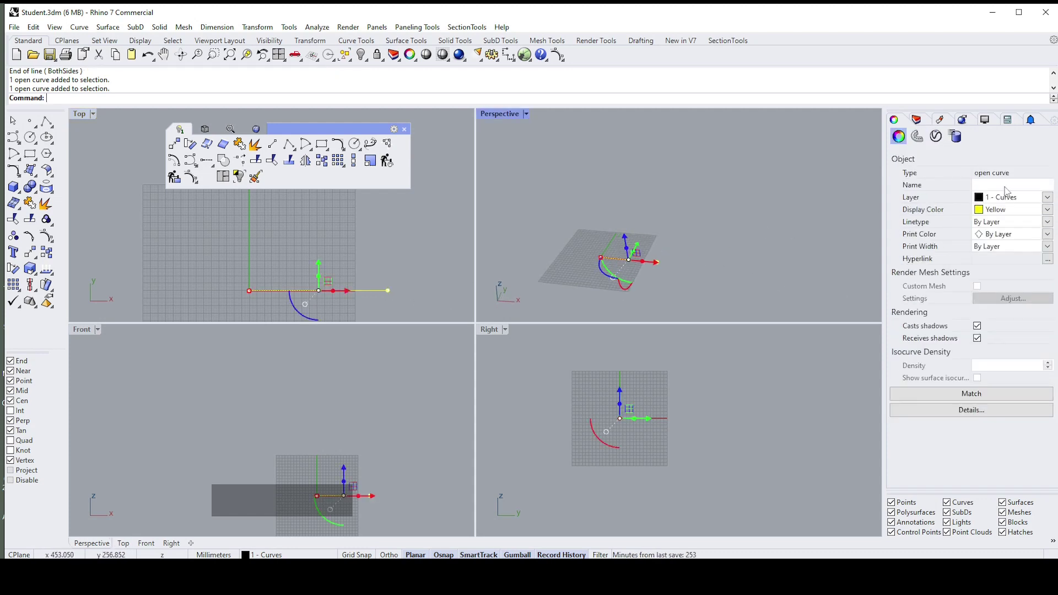
pyautogui.click(999, 186)
pyautogui.write('l')
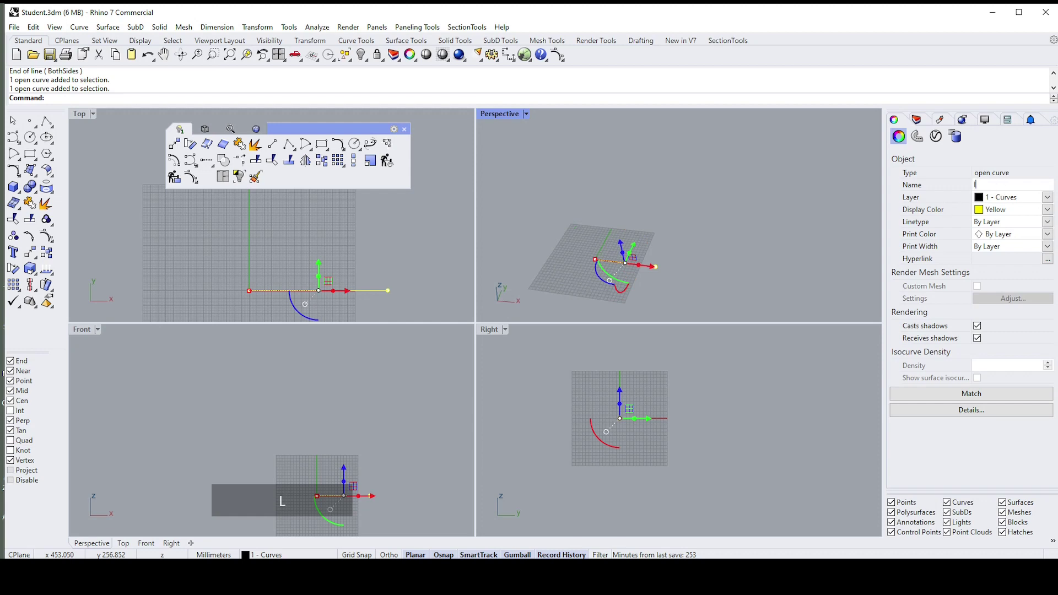
pyautogui.write('ine')
pyautogui.press('space')
pyautogui.write('1')
pyautogui.press('Return')
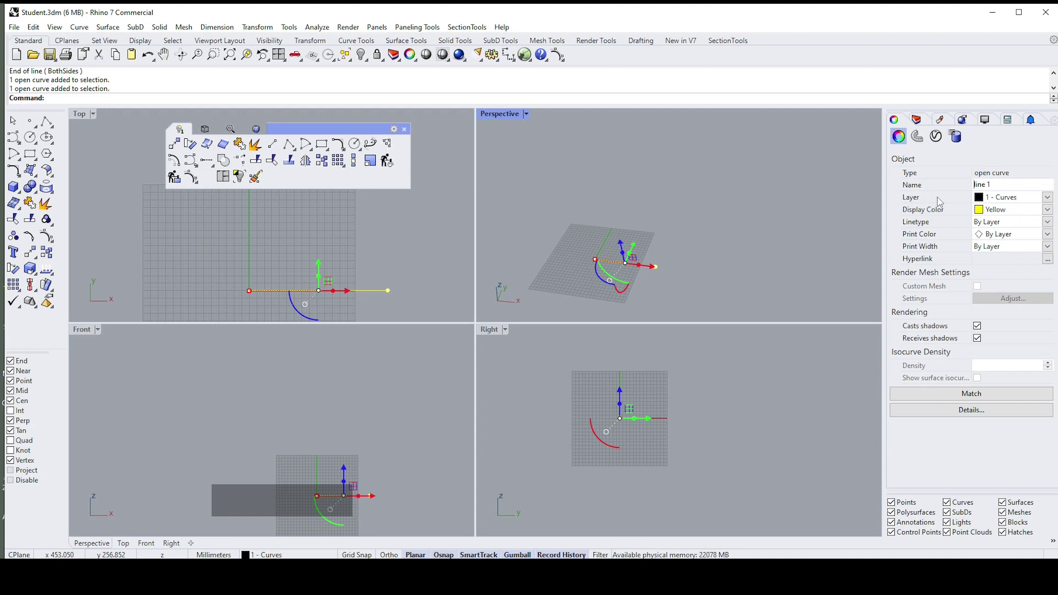
# Give line 1 the DashDot linetype
pyautogui.click(990, 223)
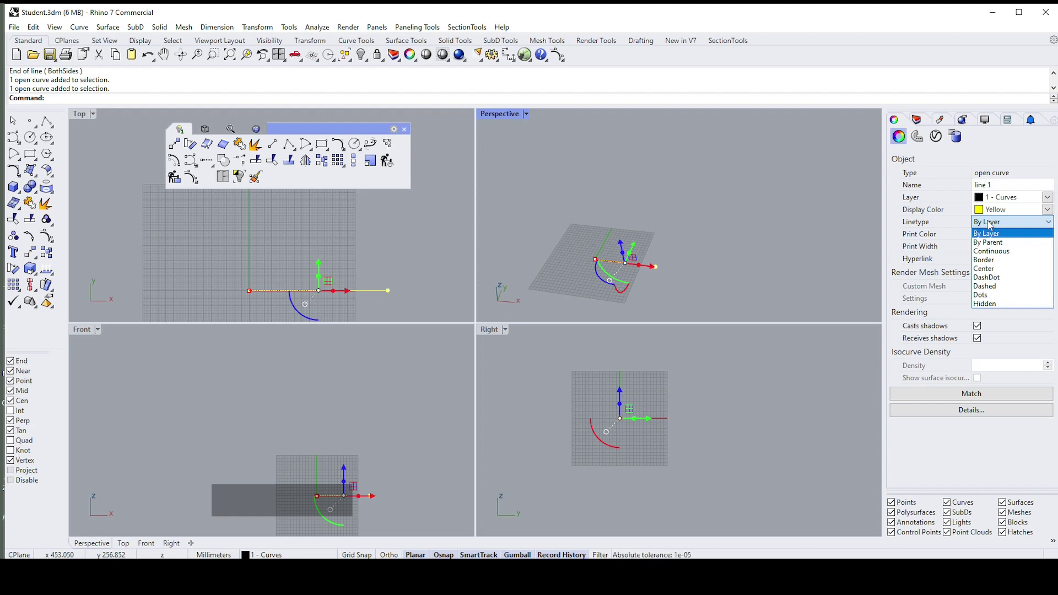
pyautogui.click(992, 232)
pyautogui.click(997, 222)
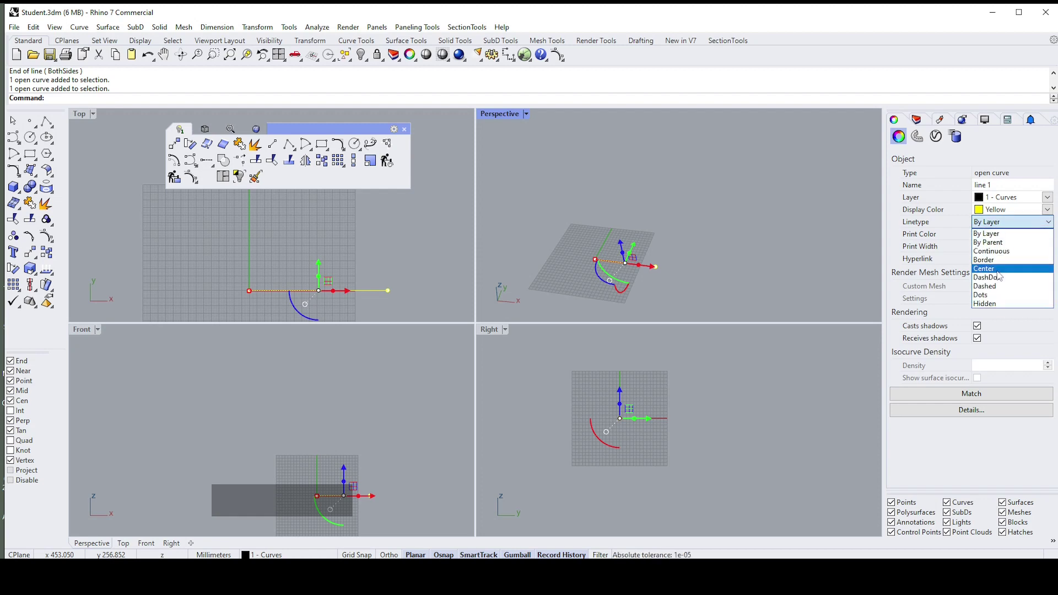
pyautogui.click(993, 279)
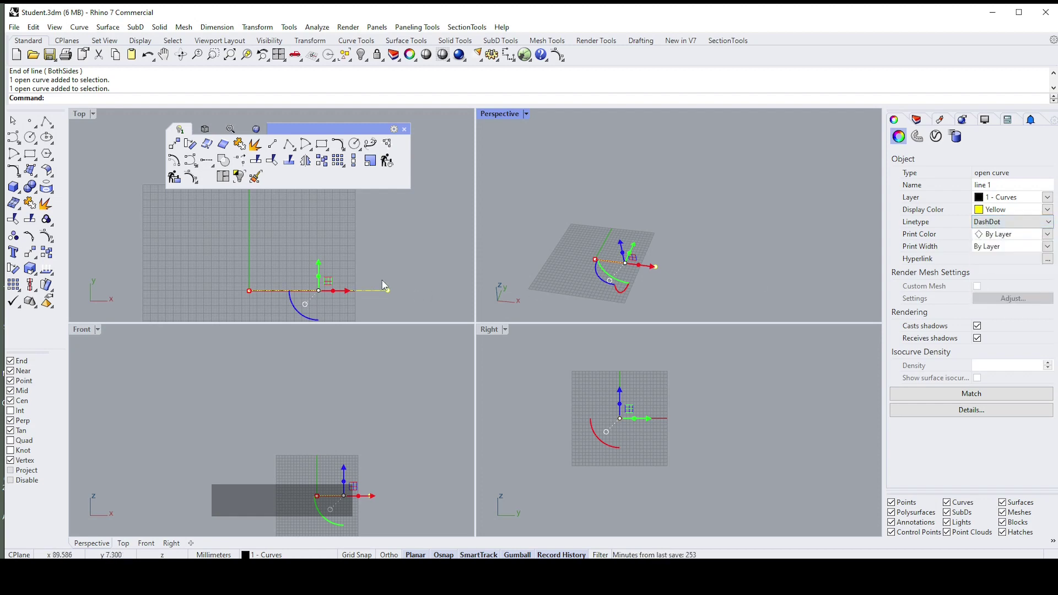
pyautogui.scroll(3, 326, 283)
pyautogui.click(319, 250)
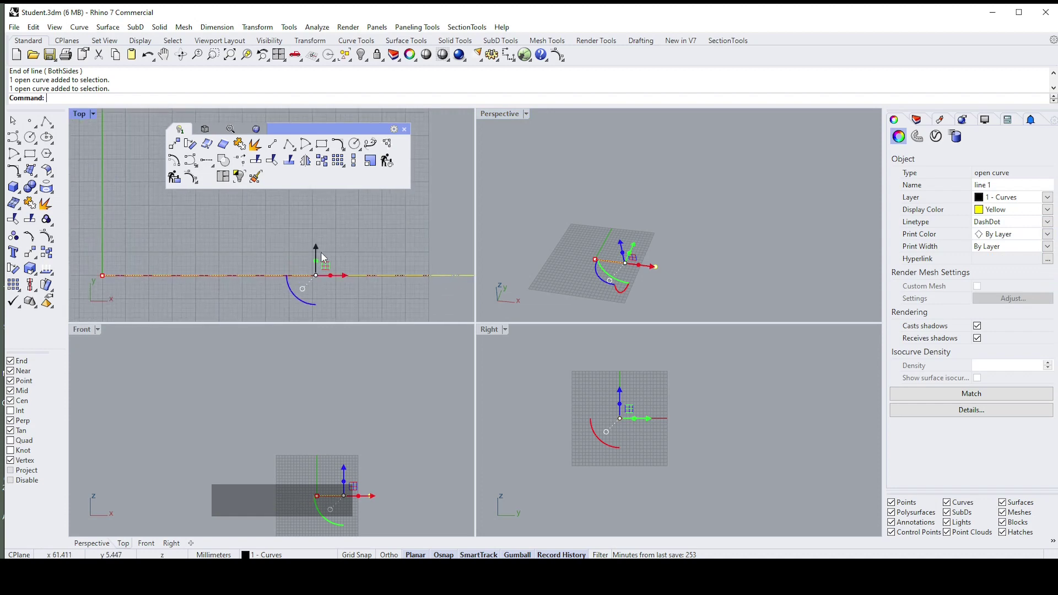
pyautogui.click(376, 218)
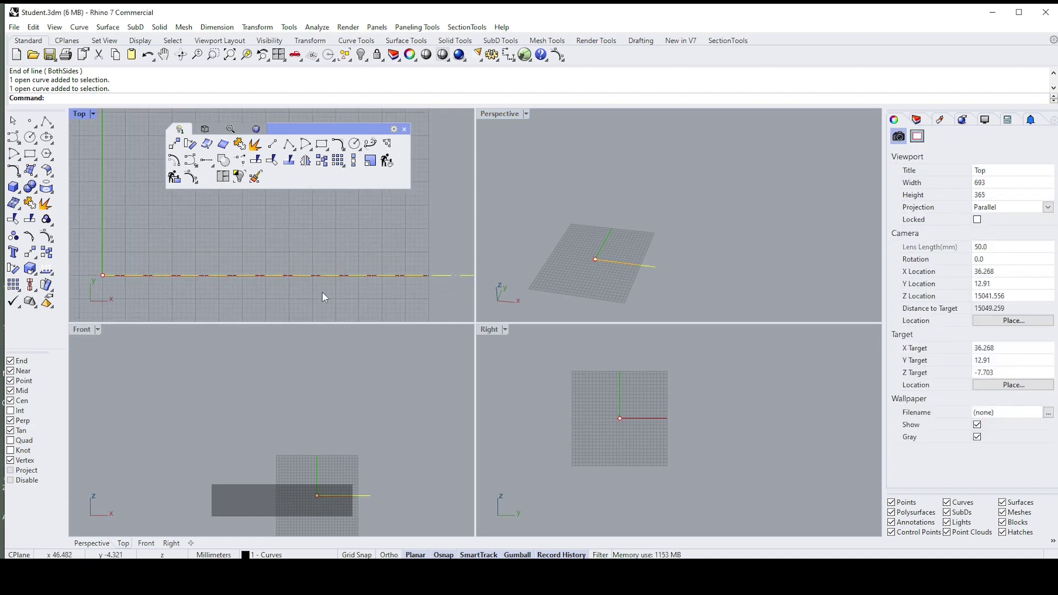
# Set line 1's print colour to Cyan and its print width to 0.7
pyautogui.click(330, 275)
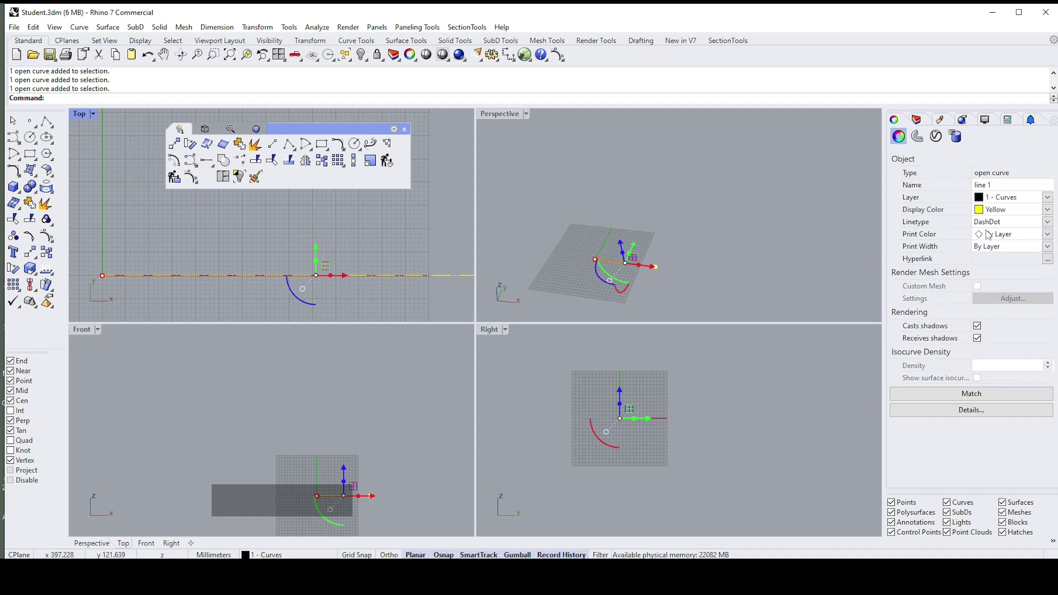
pyautogui.click(989, 238)
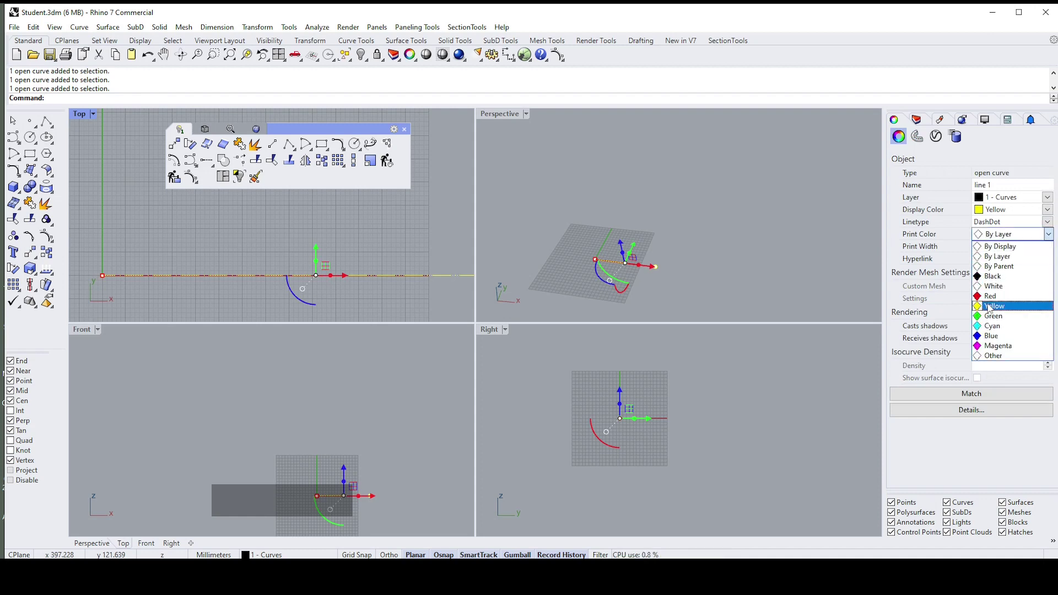
pyautogui.click(992, 326)
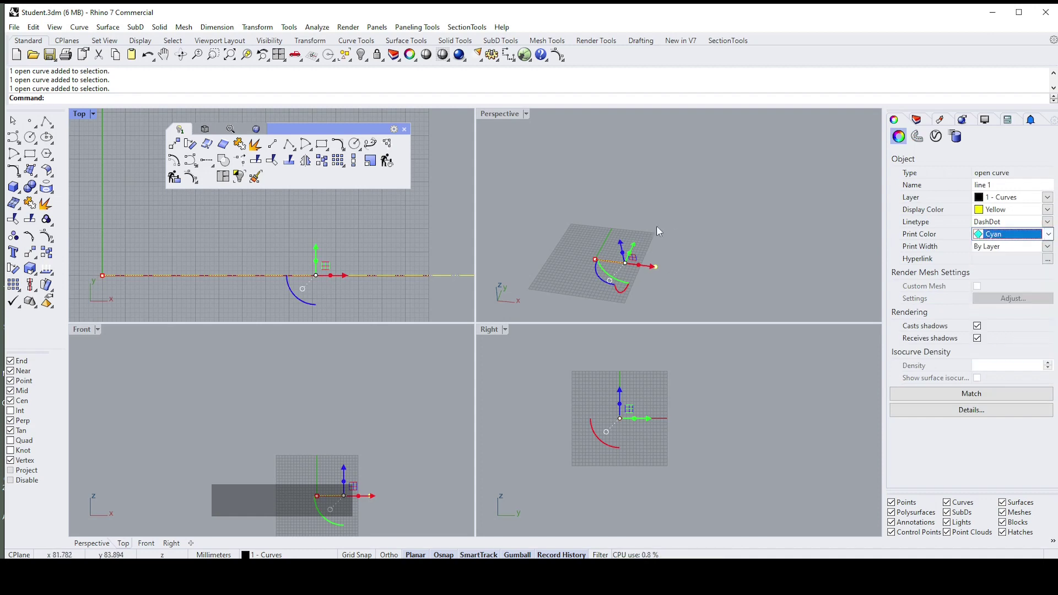
pyautogui.click(389, 240)
pyautogui.click(355, 275)
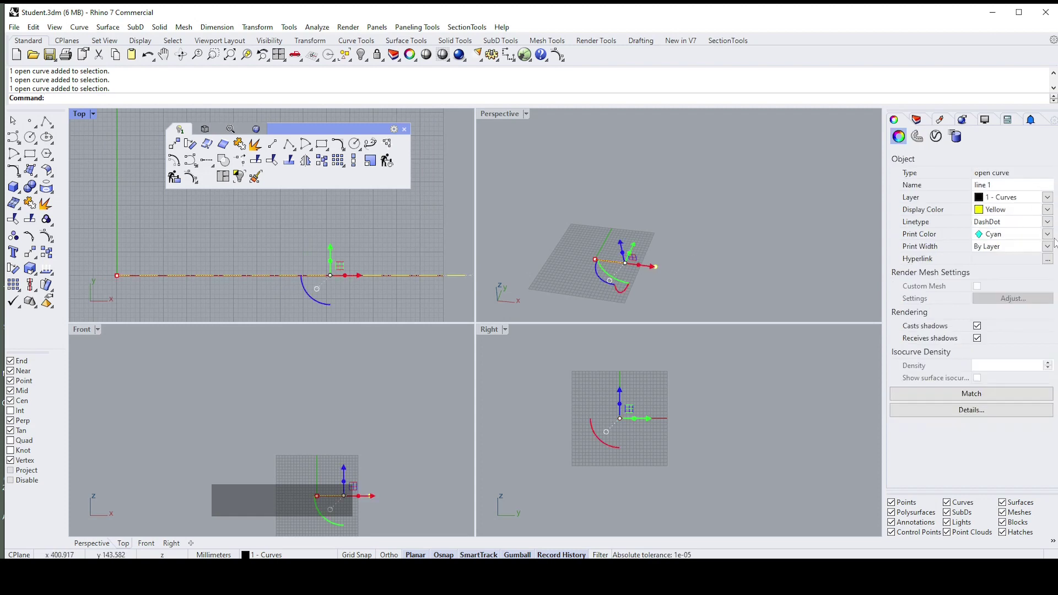
pyautogui.click(995, 249)
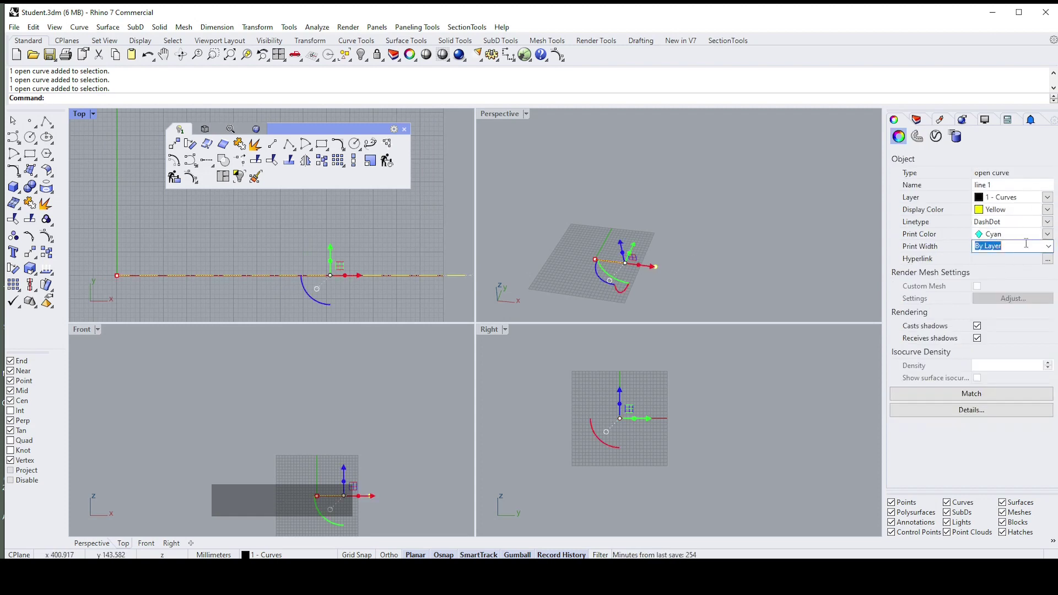
pyautogui.click(1047, 246)
pyautogui.click(984, 350)
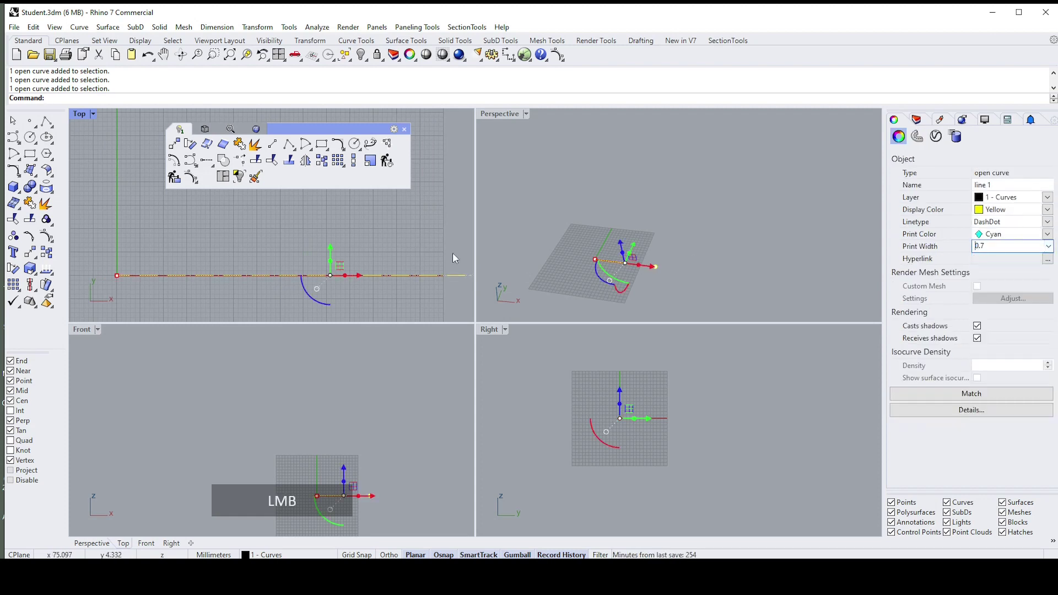
pyautogui.click(389, 264)
# Pan the Top view back to the origin, reselect the line, then deselect it
pyautogui.moveTo(389, 264); pyautogui.dragTo(356, 289, button='right')
pyautogui.moveTo(330, 255); pyautogui.dragTo(404, 265, button='right')
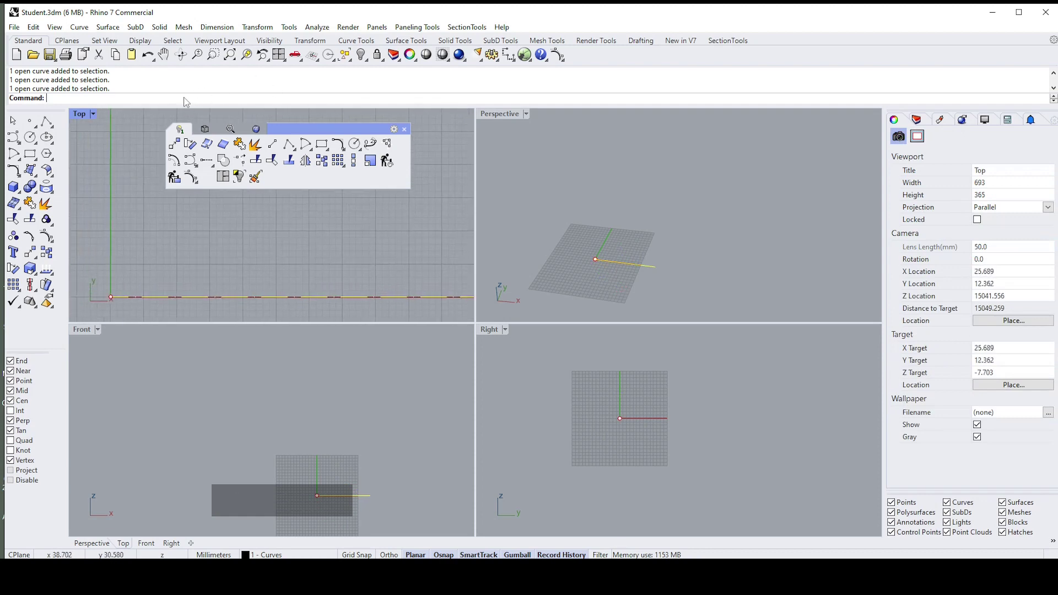
pyautogui.click(279, 297)
pyautogui.scroll(-1, 405, 252)
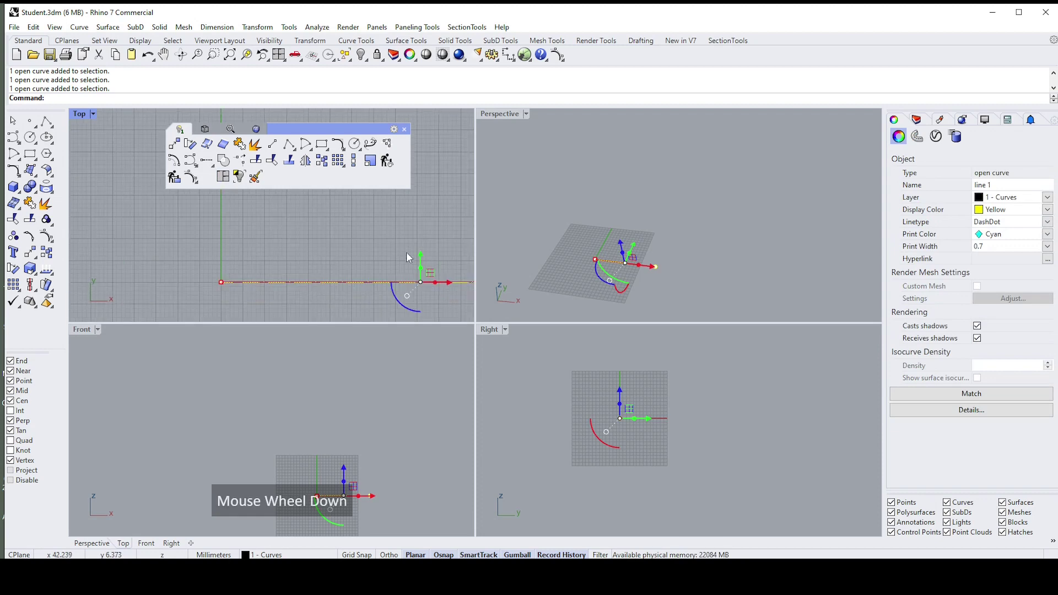
pyautogui.scroll(-1, 410, 253)
pyautogui.scroll(-1, 413, 237)
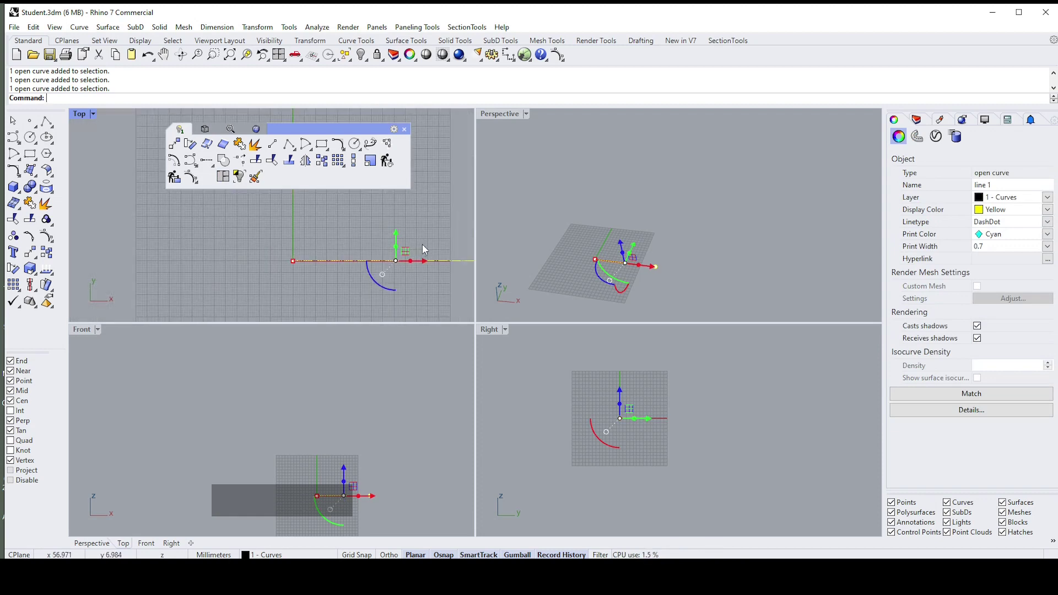
pyautogui.click(775, 217)
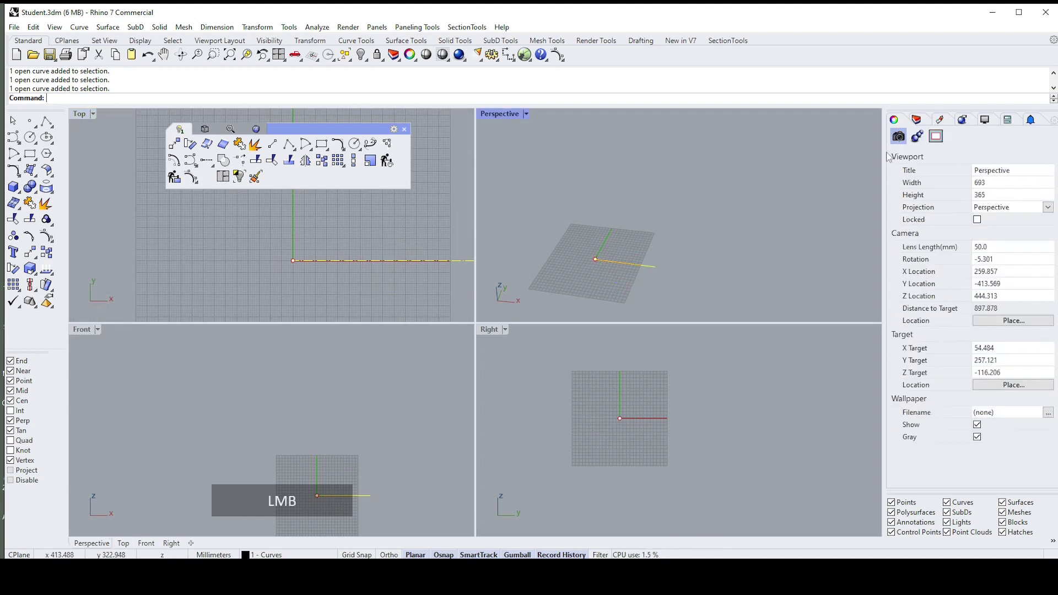
# Tour the Layers and Materials panels, ending on Rendering with Rhino Render at Draft quality
pyautogui.click(917, 121)
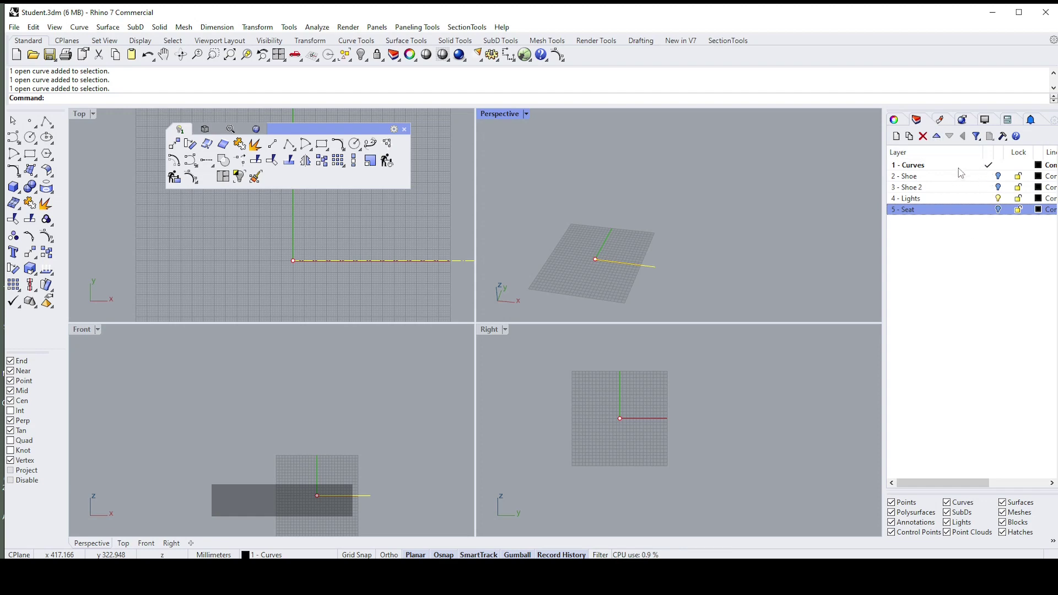
pyautogui.click(941, 121)
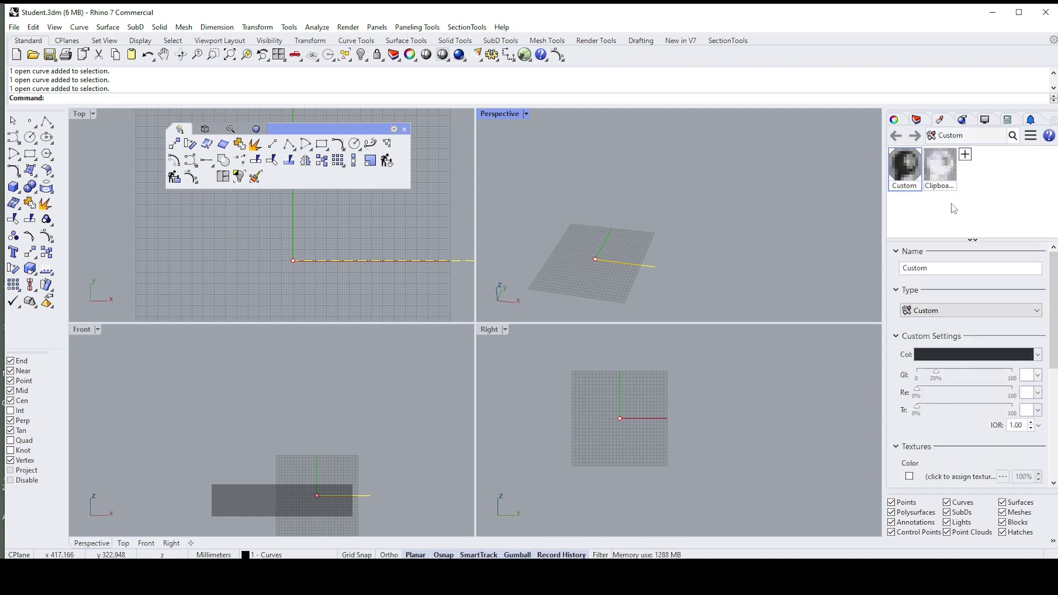
pyautogui.click(962, 120)
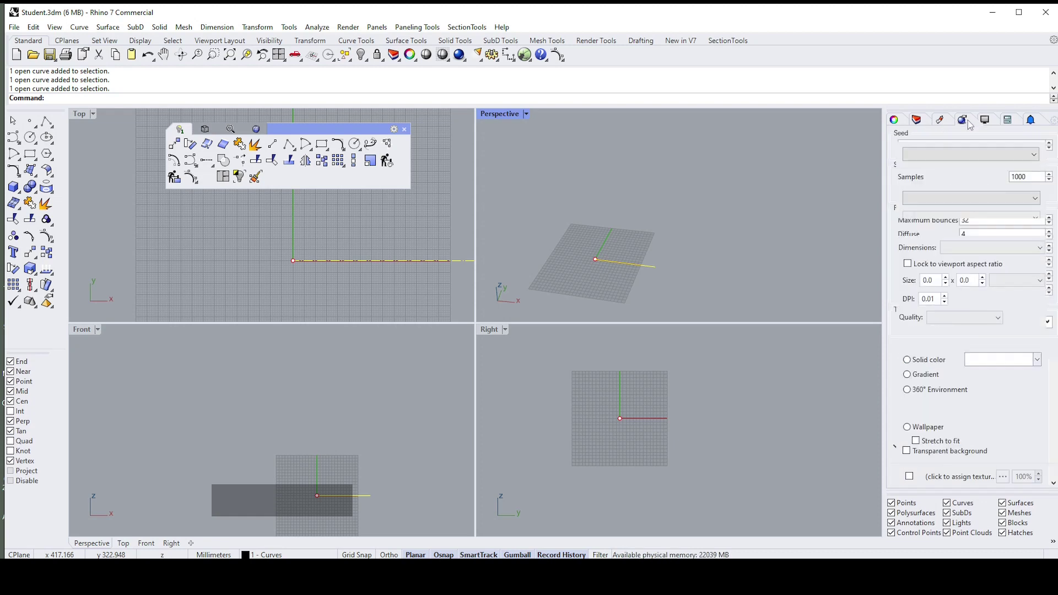
pyautogui.rightClick(936, 318)
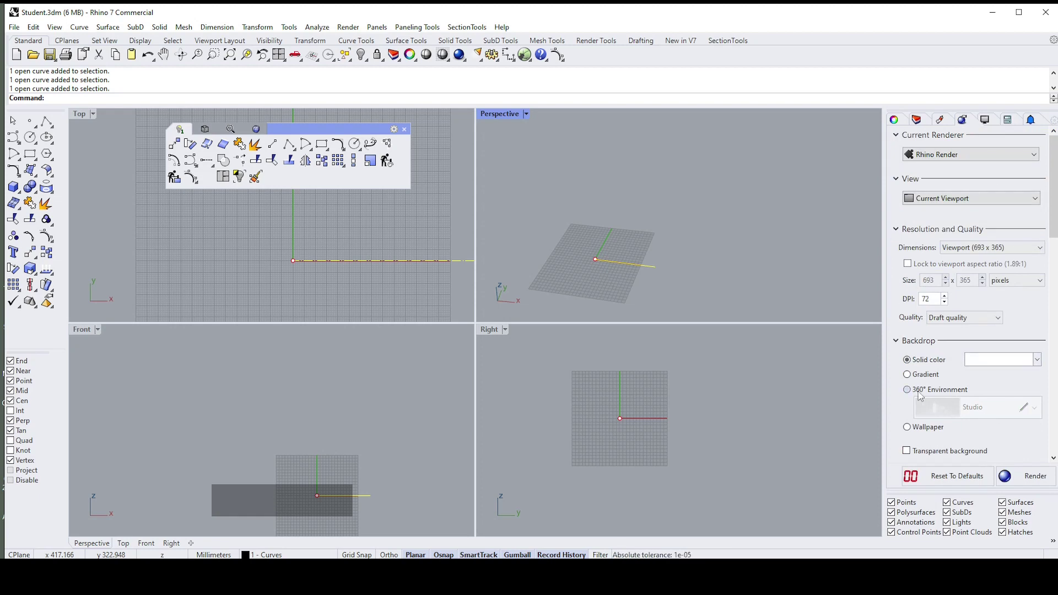
pyautogui.scroll(-2, 997, 405)
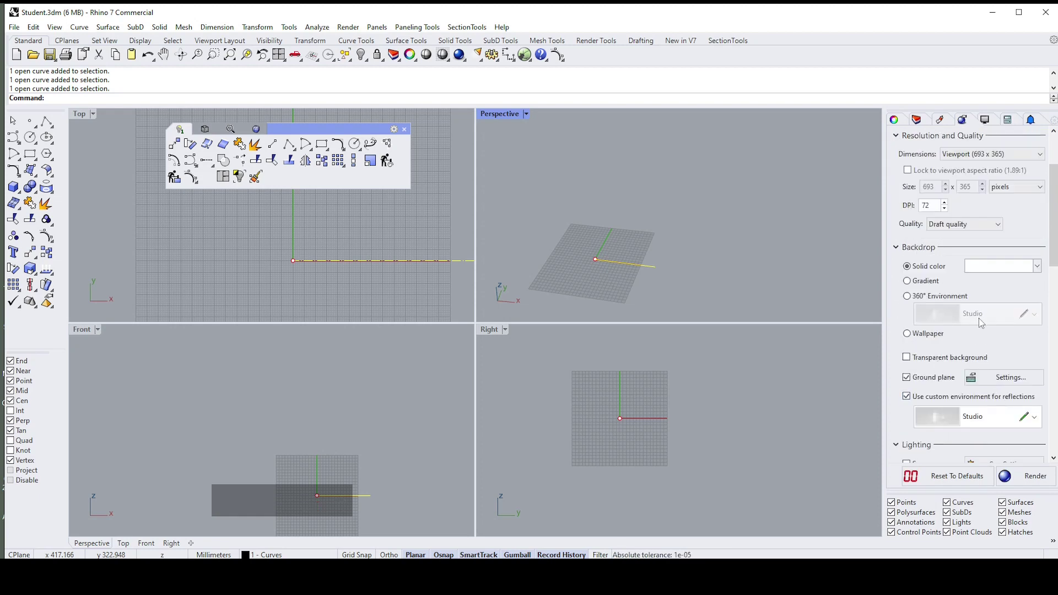
pyautogui.scroll(2, 981, 323)
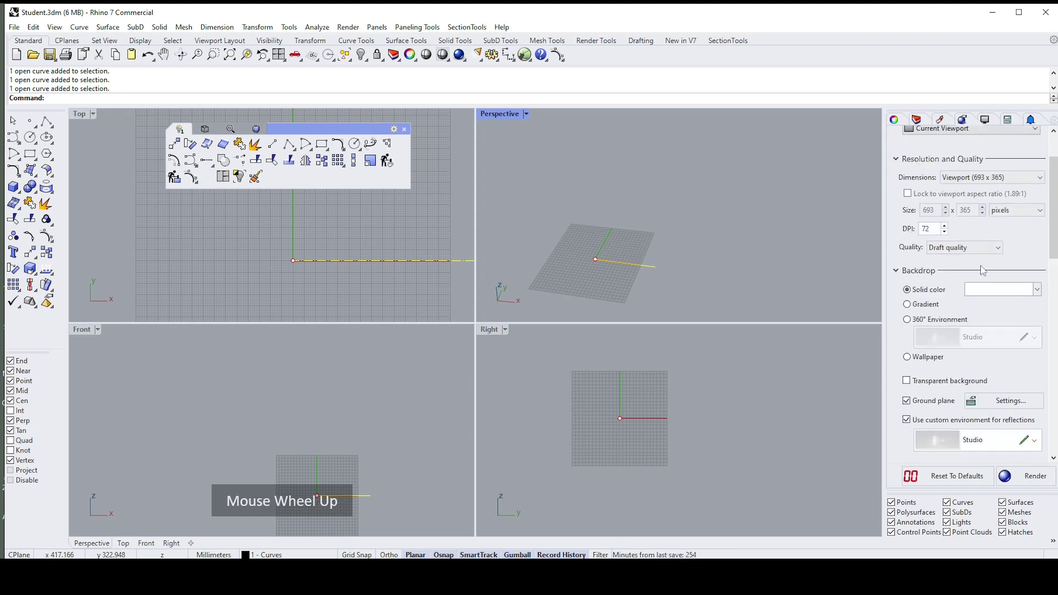
# Show the Perspective view's Shaded display settings and open its display mode list
pyautogui.click(986, 121)
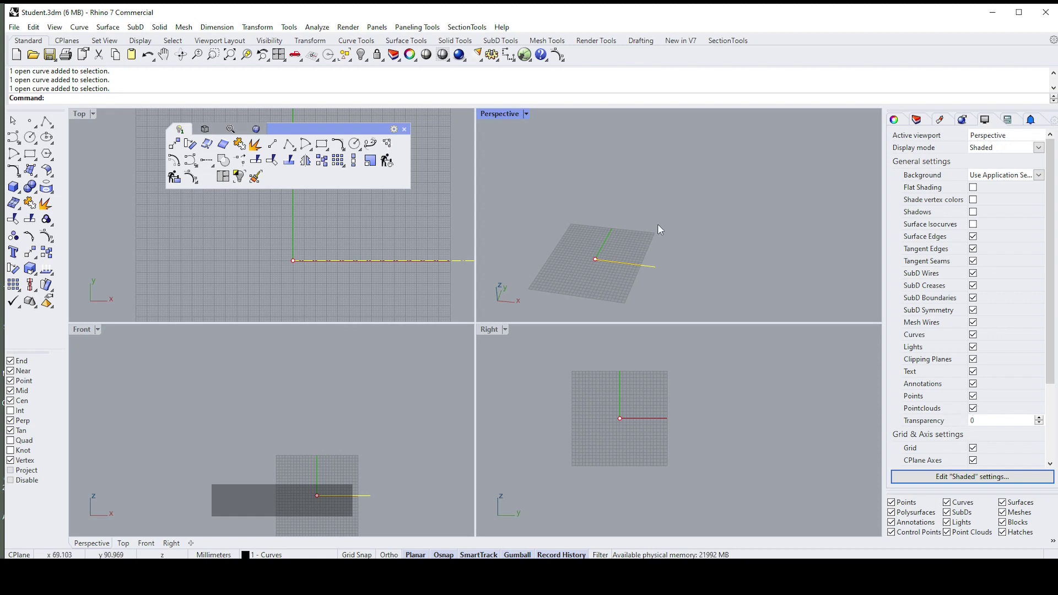
pyautogui.click(511, 114)
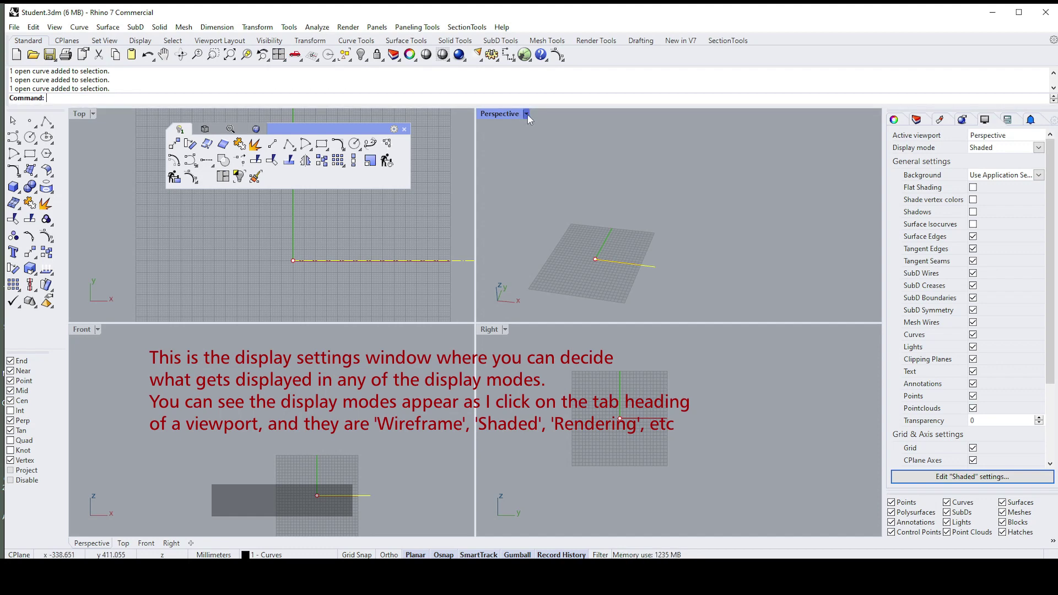
pyautogui.click(527, 114)
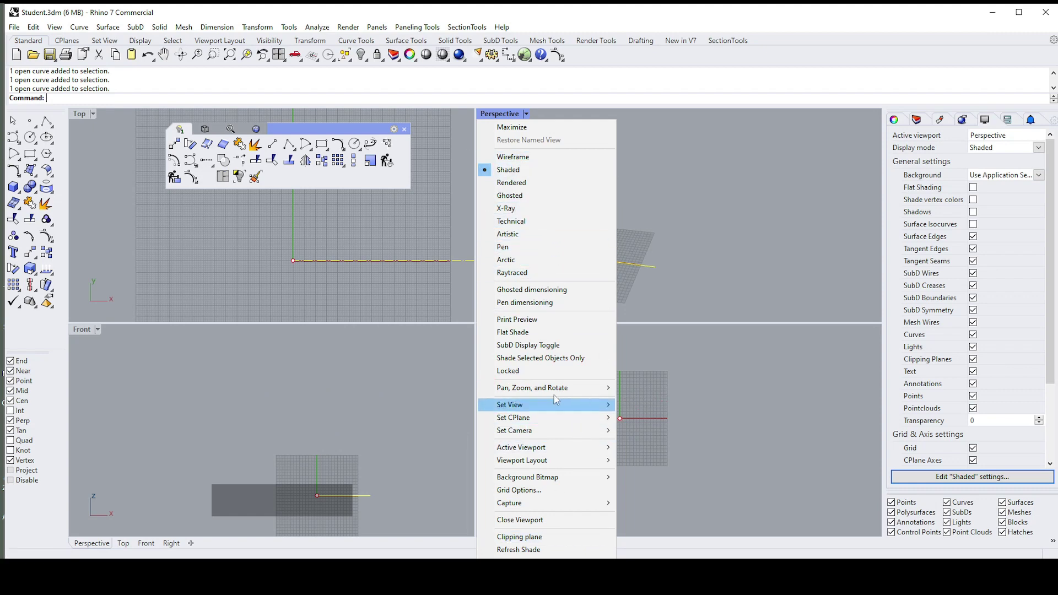
pyautogui.moveTo(557, 406)
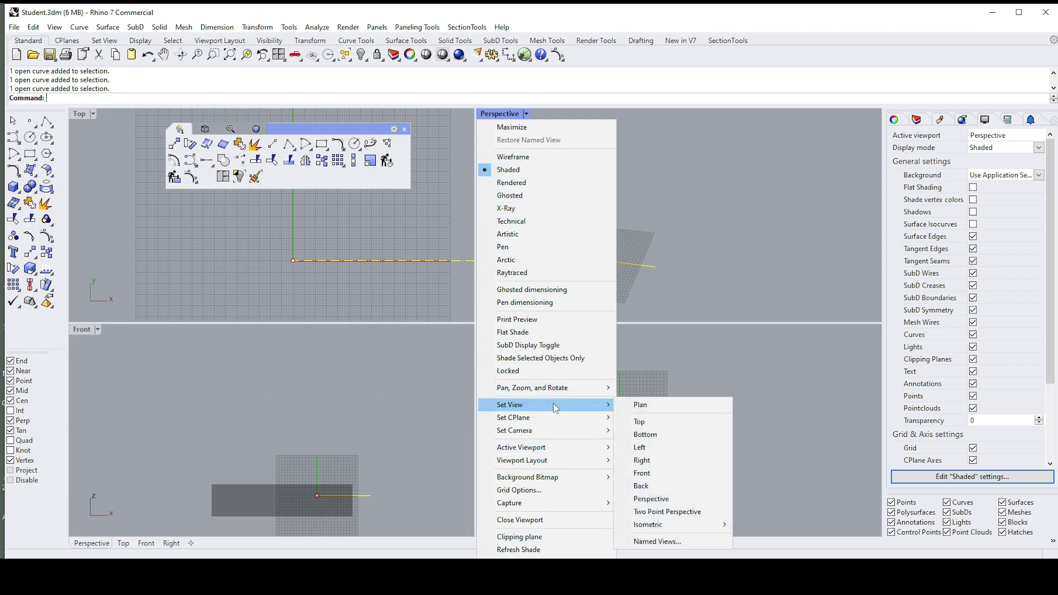
pyautogui.click(647, 487)
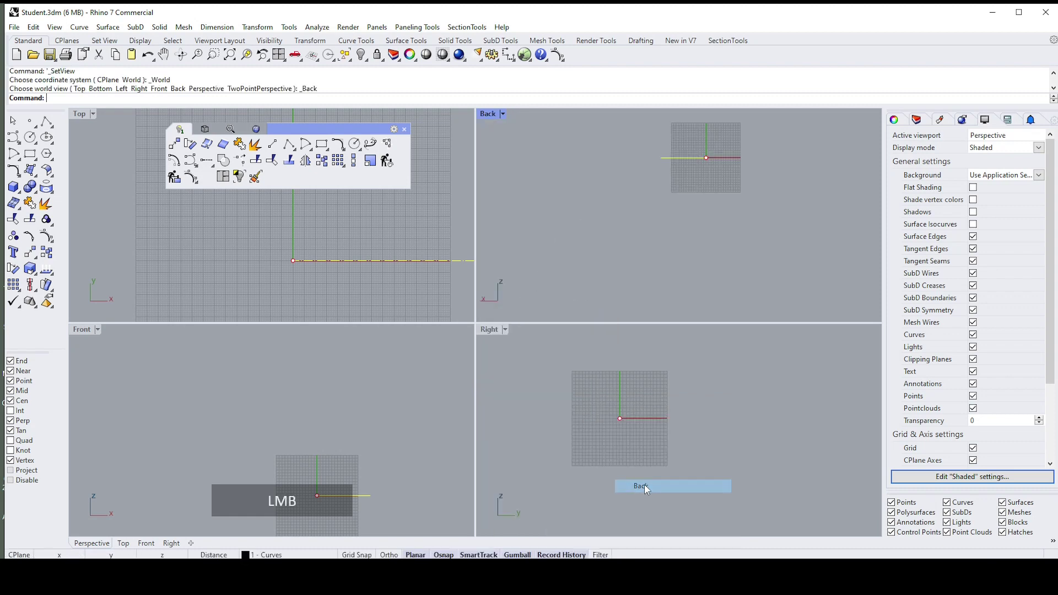
pyautogui.scroll(-3, 704, 147)
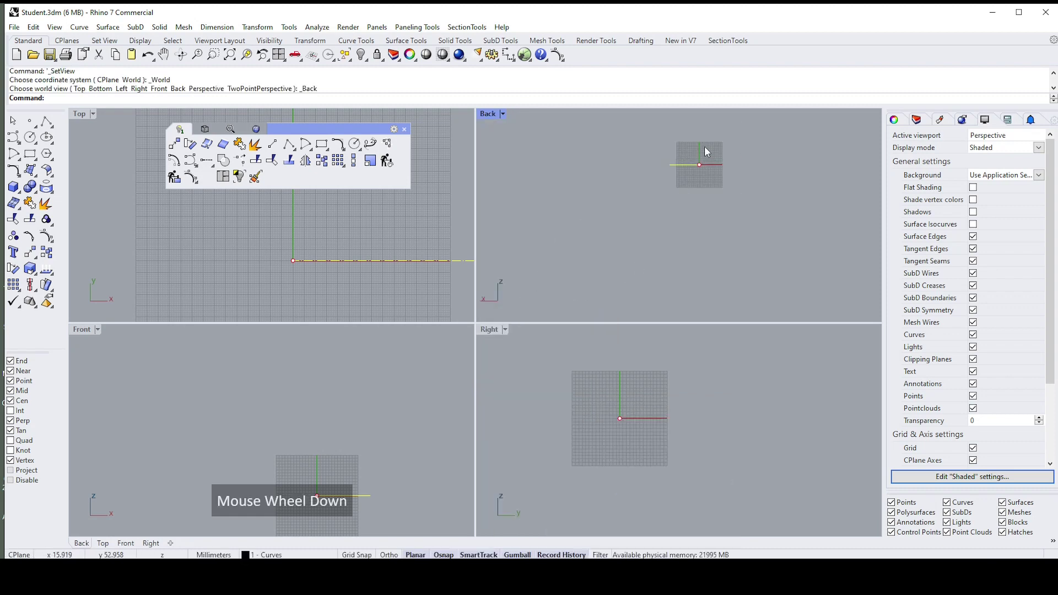
pyautogui.click(502, 113)
pyautogui.moveTo(529, 405)
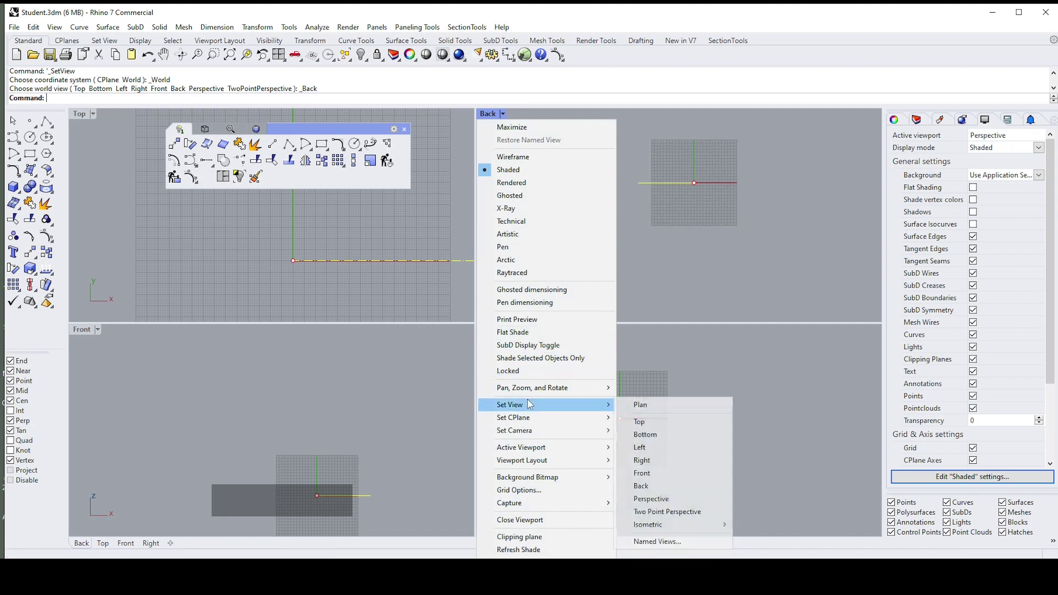
pyautogui.click(651, 498)
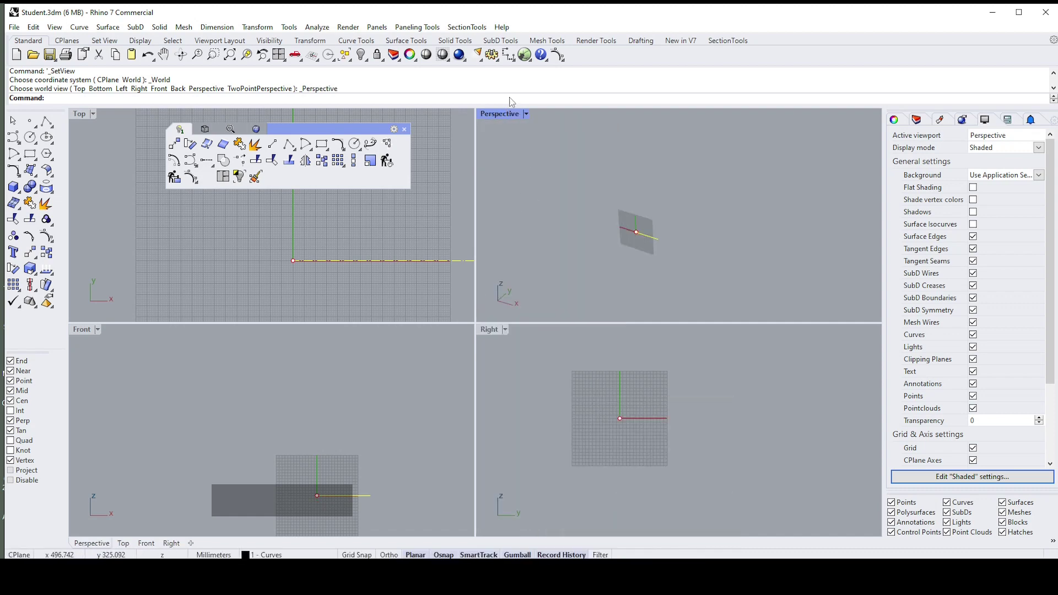
pyautogui.click(527, 113)
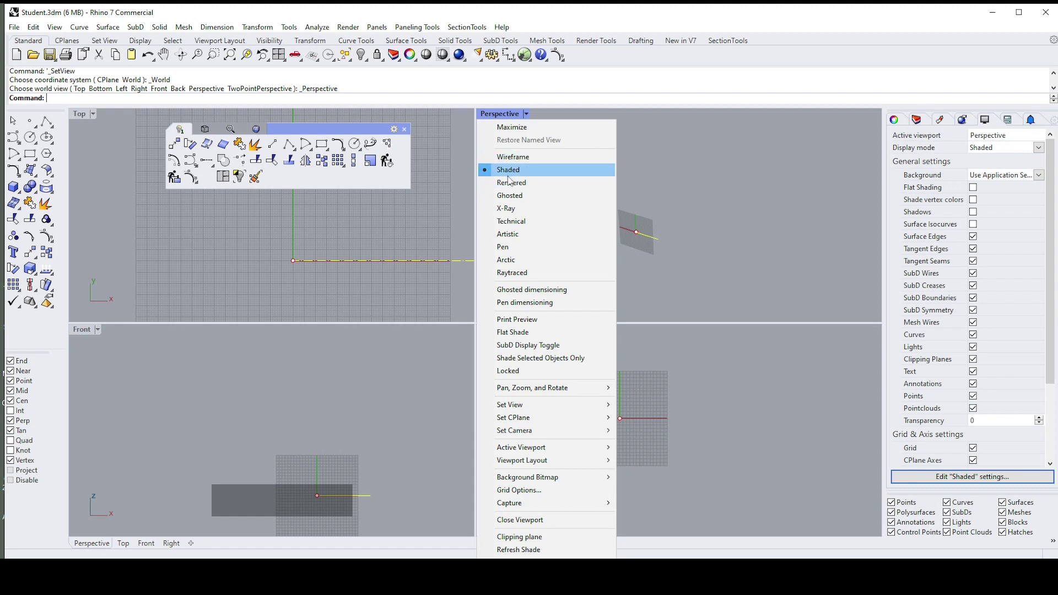
# Keep Perspective Shaded and extrude the yellow line upward into a tall surface with the gumball
pyautogui.click(512, 170)
pyautogui.scroll(2, 636, 272)
pyautogui.moveTo(636, 273); pyautogui.dragTo(659, 226, button='right')
pyautogui.click(658, 223)
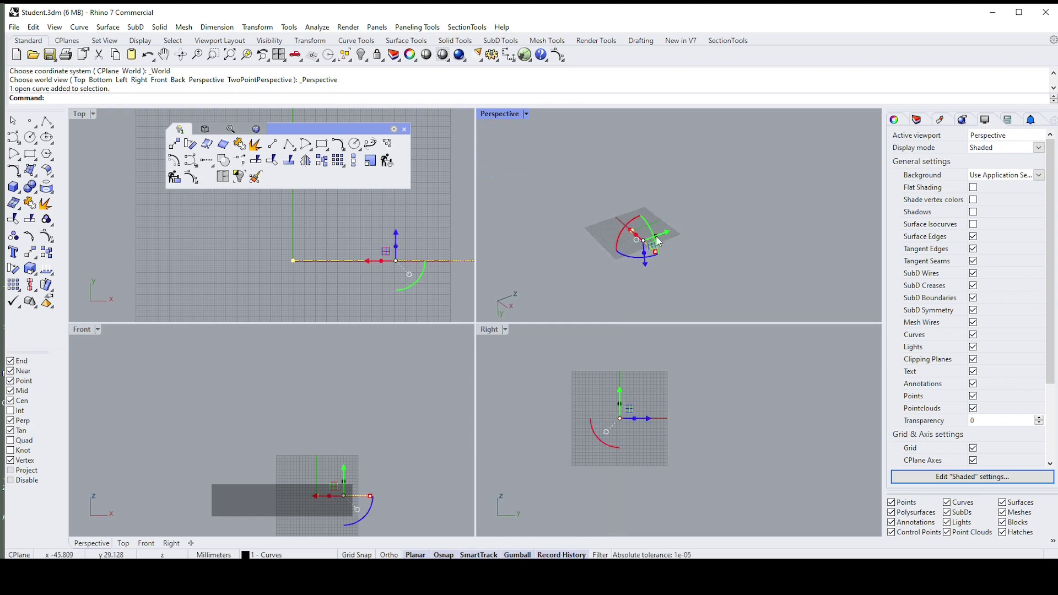
pyautogui.moveTo(658, 226); pyautogui.dragTo(787, 245)
pyautogui.click(743, 213)
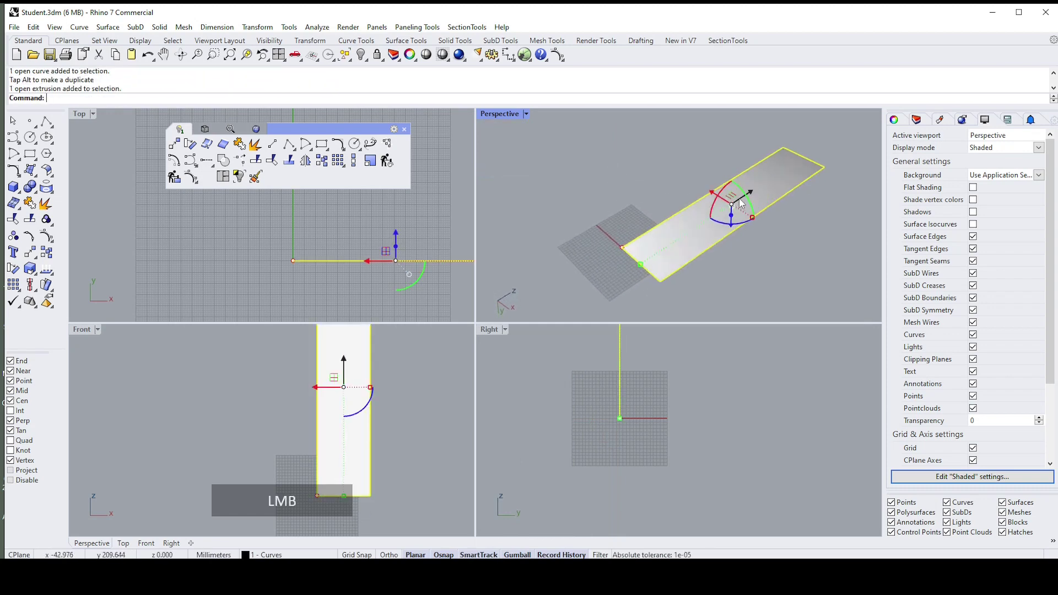
pyautogui.moveTo(743, 213); pyautogui.dragTo(730, 178, button='right')
pyautogui.click(685, 159)
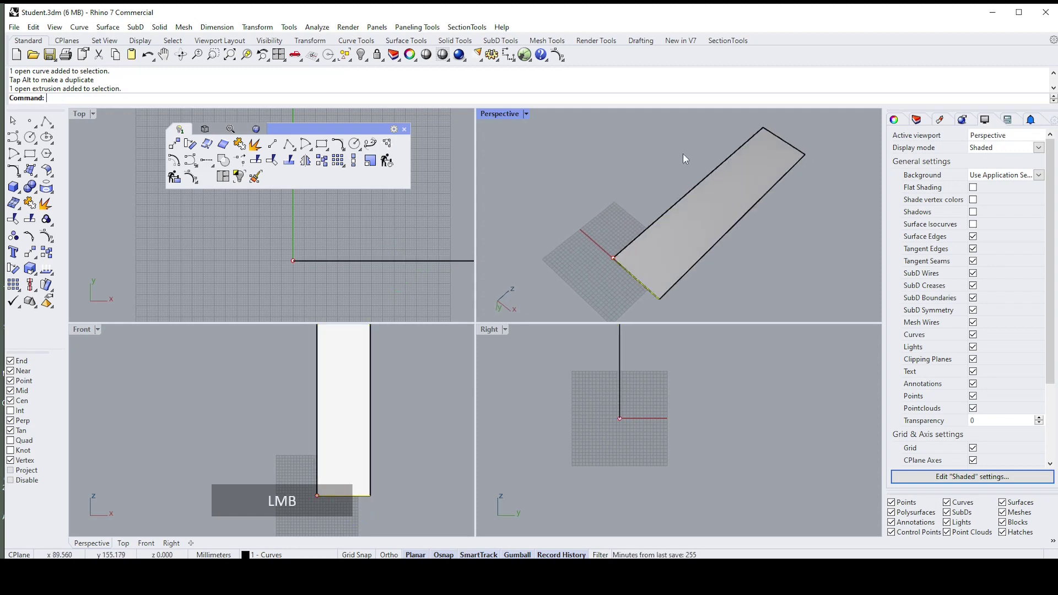
# Switch the Perspective view to Wireframe and show the viewport's camera properties
pyautogui.click(525, 114)
pyautogui.click(513, 156)
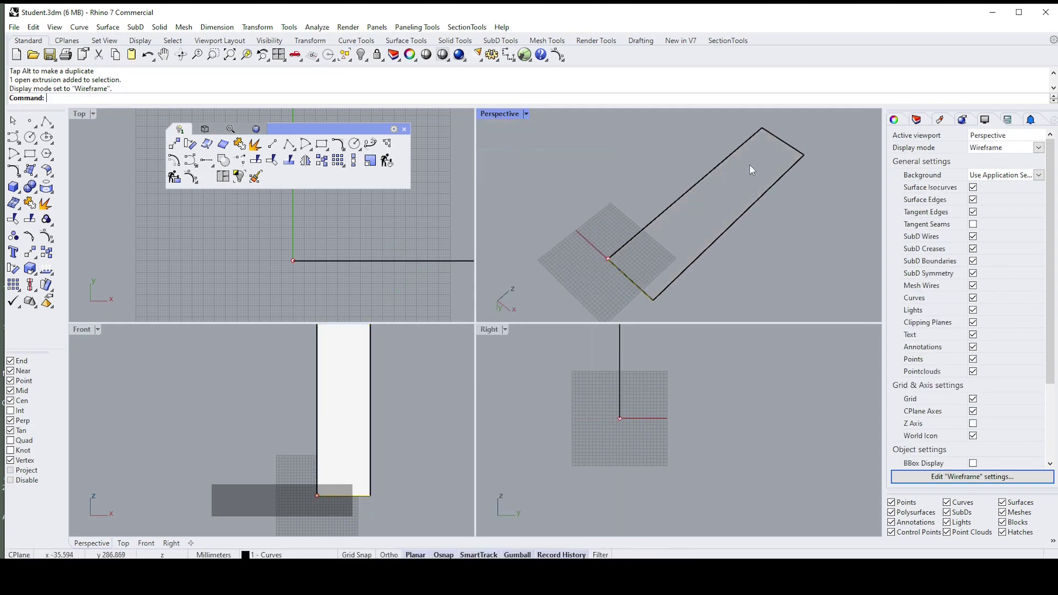
pyautogui.click(528, 112)
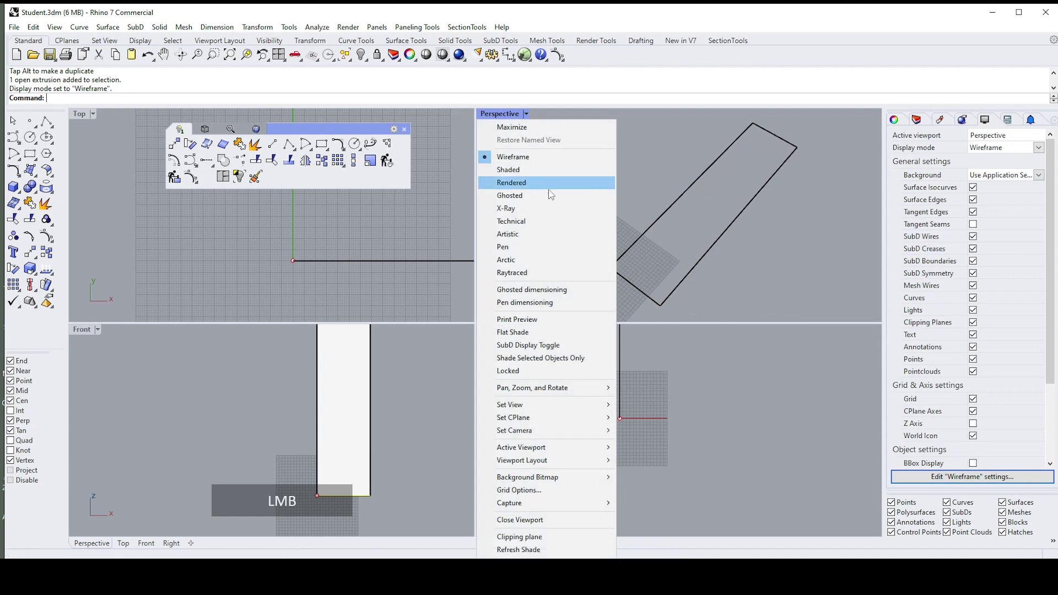
pyautogui.click(780, 272)
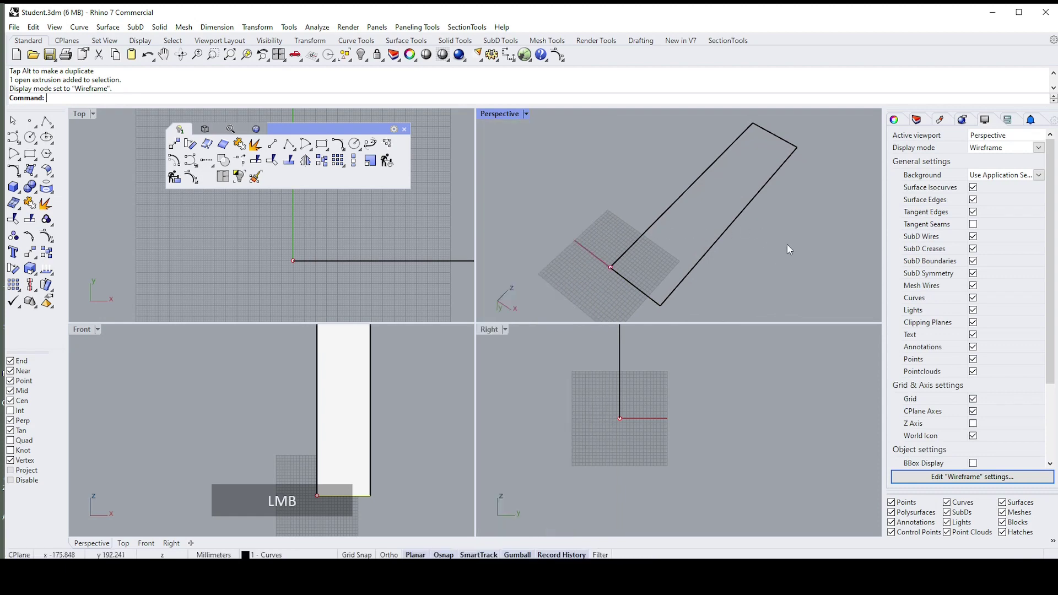
pyautogui.click(894, 121)
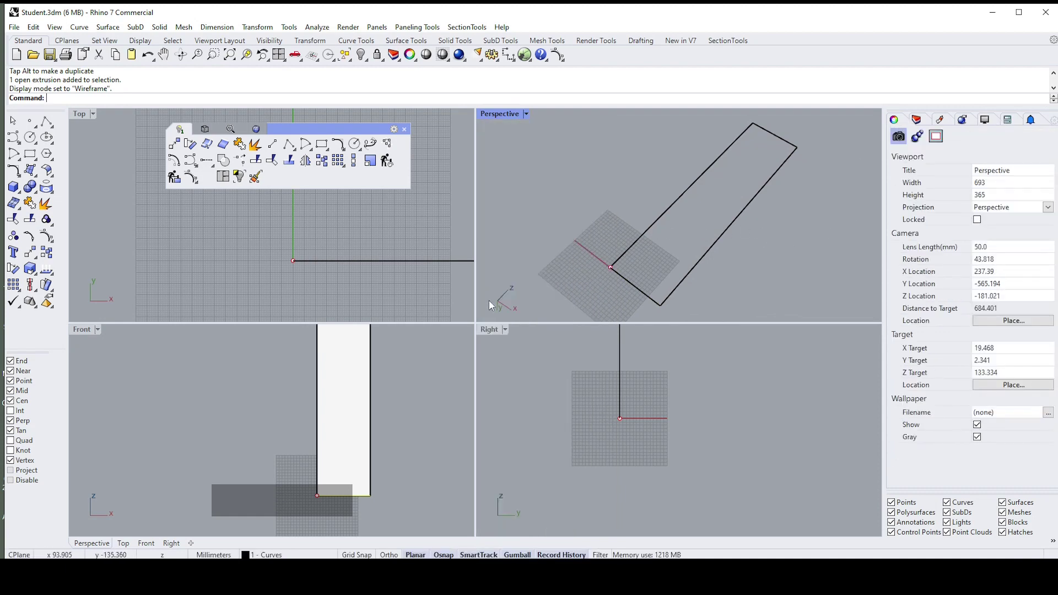